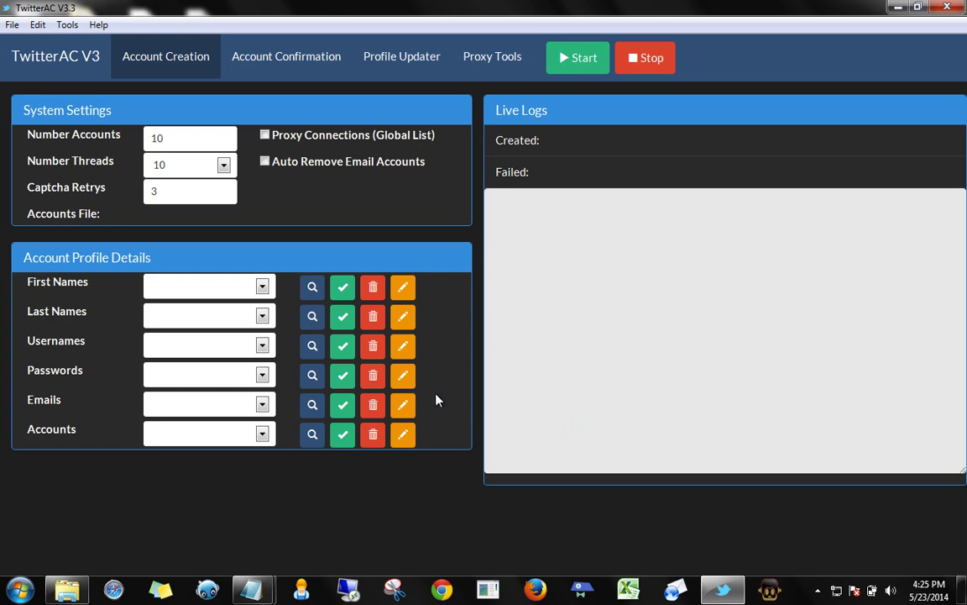
Start a new first-name list named 'First Names' and generate male first names
{"action": "left_click", "coordinate": [403, 290]}
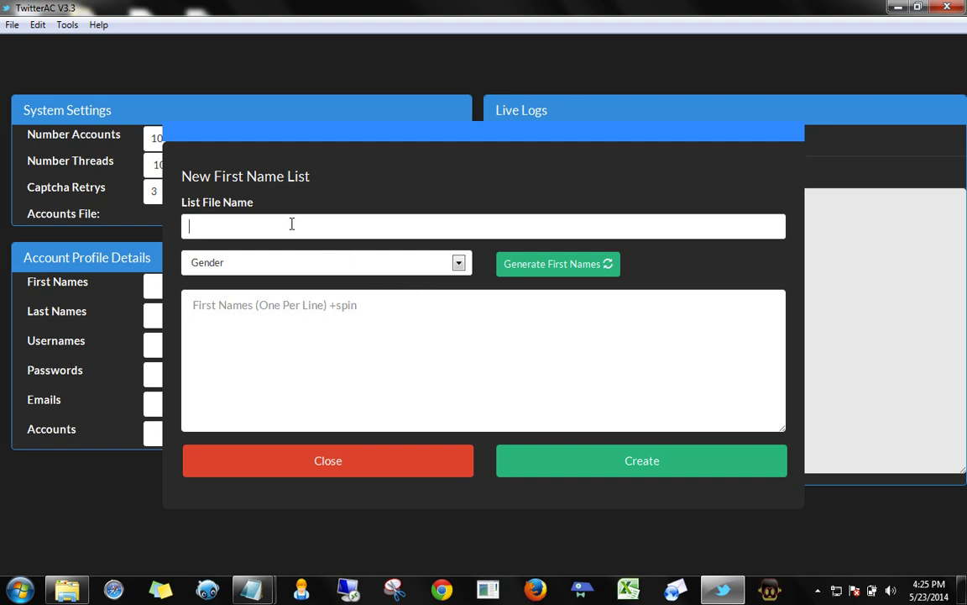
{"action": "type", "text": "First Names"}
{"action": "left_click", "coordinate": [466, 267]}
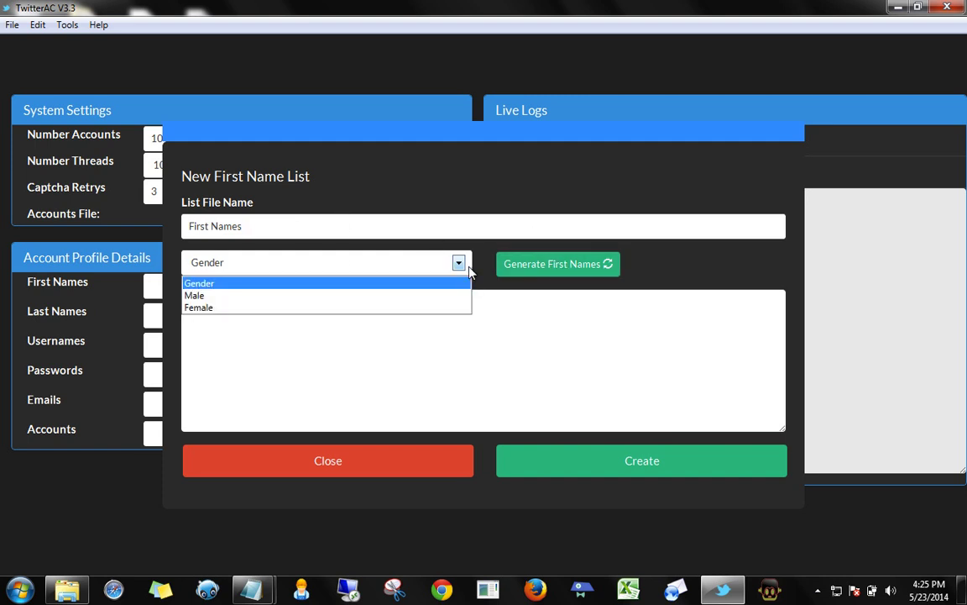
{"action": "left_click", "coordinate": [364, 296]}
{"action": "left_click", "coordinate": [562, 274]}
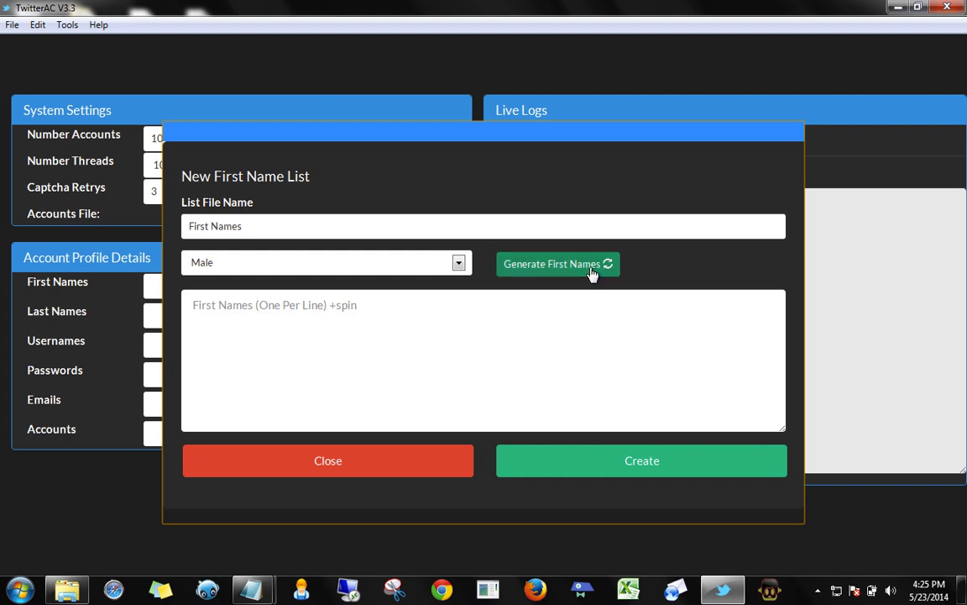
Review the generated names, create the First Names.txt list and close the editor
{"action": "scroll", "coordinate": [496, 355], "scroll_direction": "down", "scroll_amount": 13}
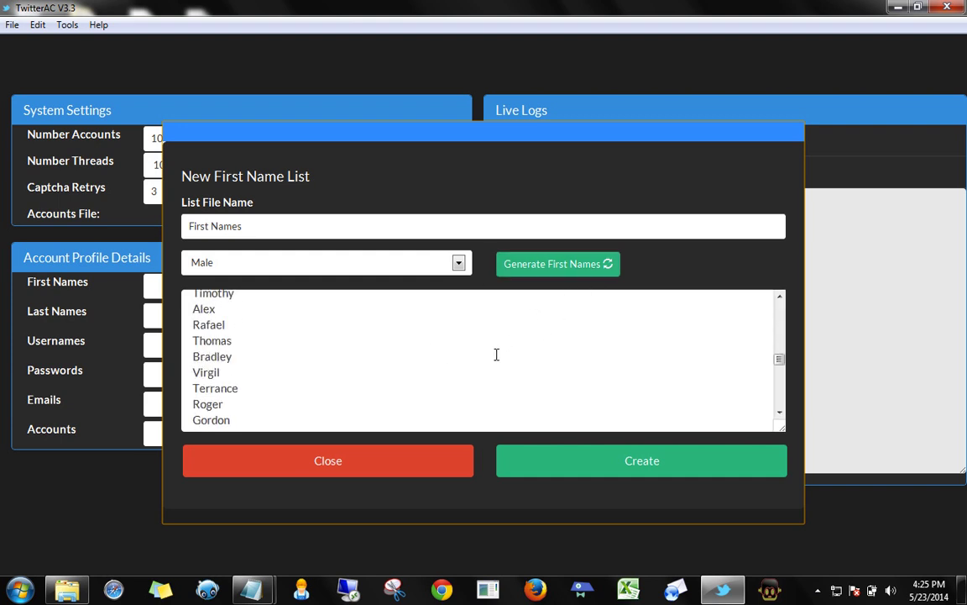
{"action": "scroll", "coordinate": [496, 354], "scroll_direction": "up", "scroll_amount": 13}
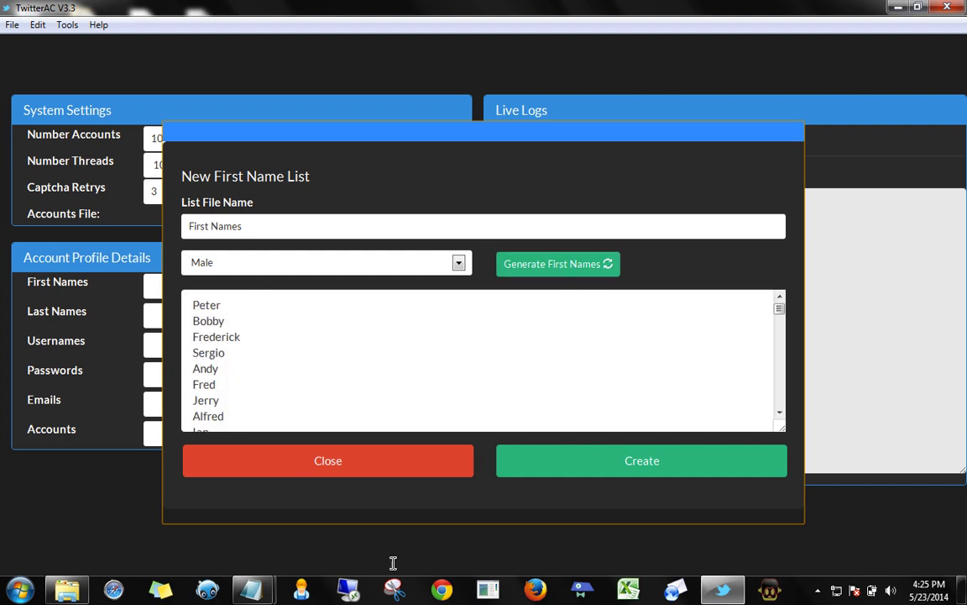
{"action": "scroll", "coordinate": [337, 352], "scroll_direction": "down", "scroll_amount": 5}
{"action": "scroll", "coordinate": [338, 352], "scroll_direction": "down", "scroll_amount": 2}
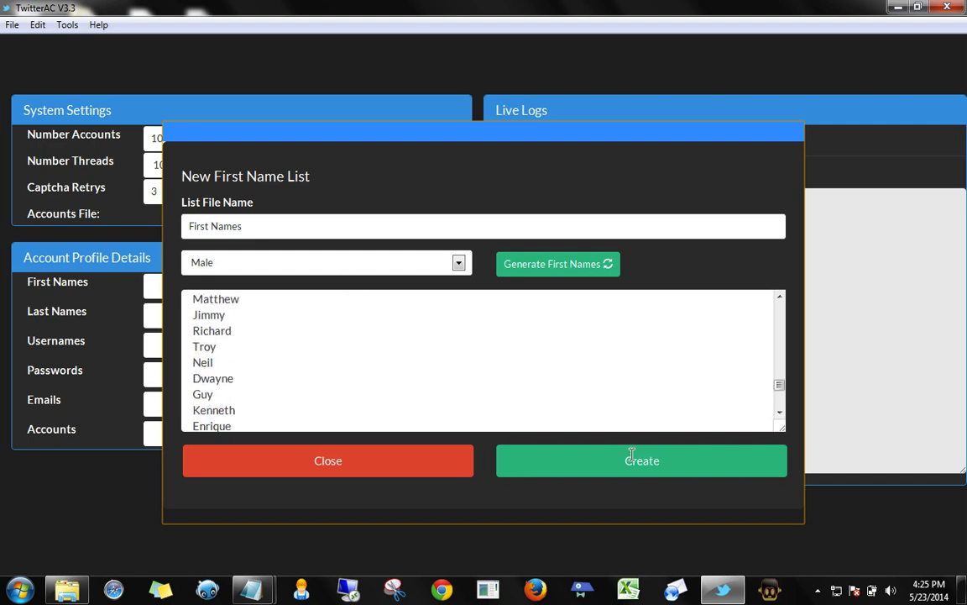
{"action": "left_click", "coordinate": [626, 464]}
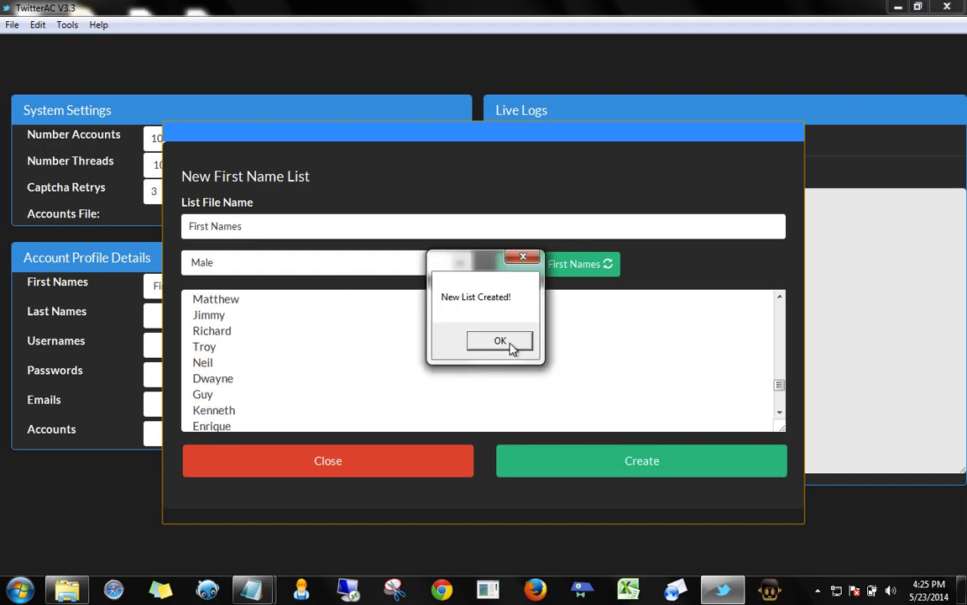
{"action": "left_click", "coordinate": [510, 342]}
{"action": "left_click", "coordinate": [326, 464]}
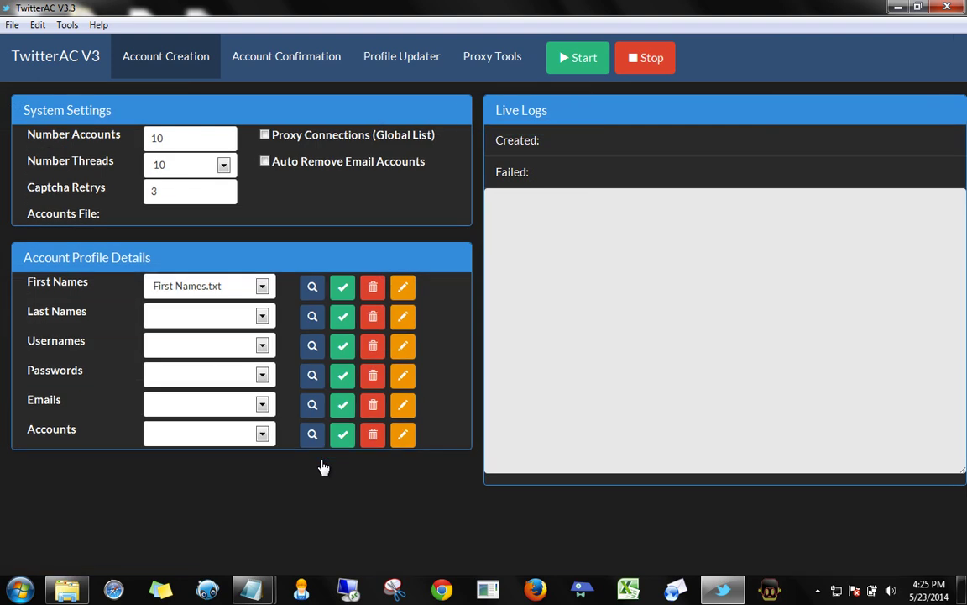
Select First Names.txt and load its 115 first names
{"action": "left_click", "coordinate": [262, 287]}
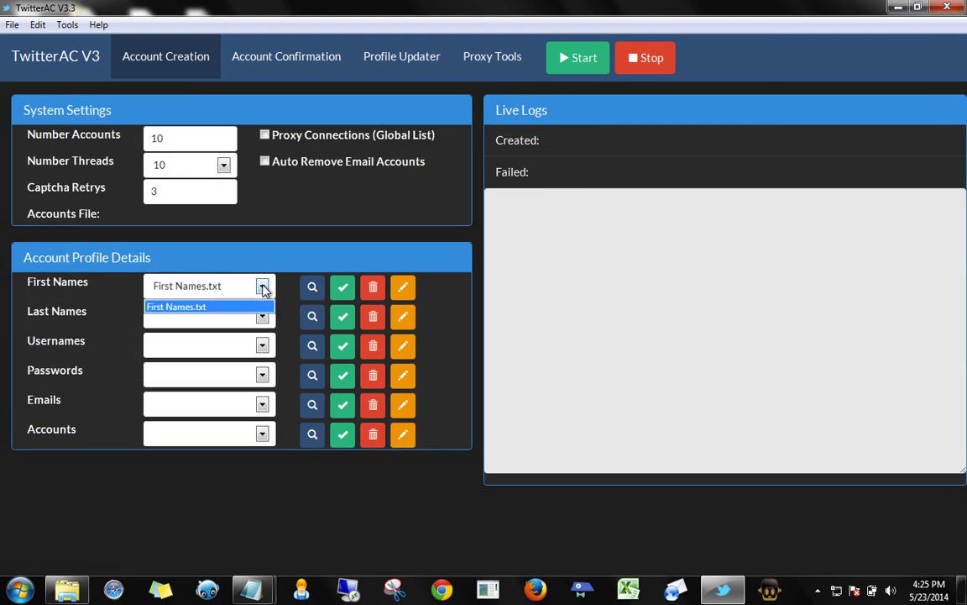
{"action": "left_click", "coordinate": [193, 308]}
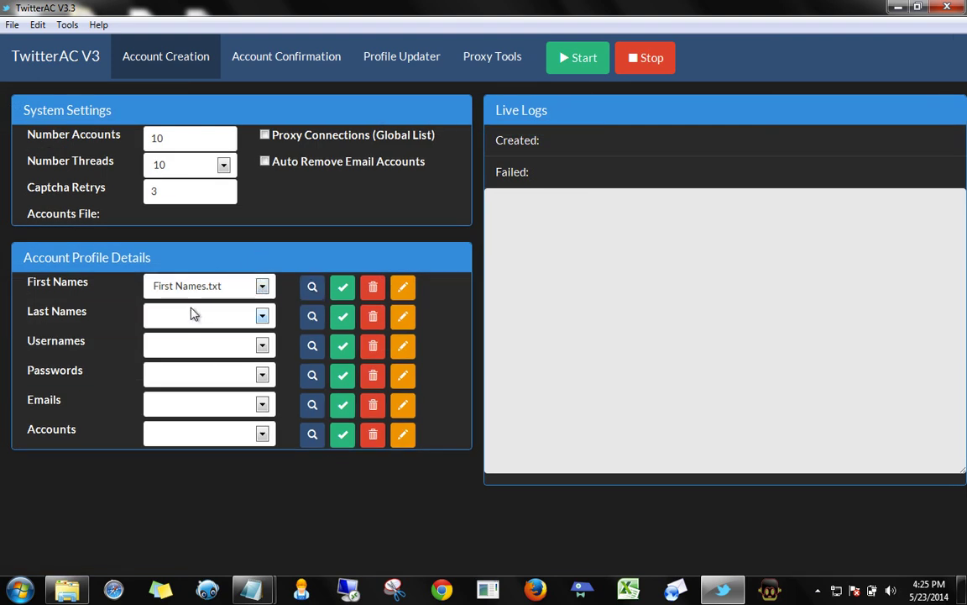
{"action": "left_click", "coordinate": [343, 290]}
{"action": "left_click_drag", "start_coordinate": [425, 287], "coordinate": [439, 286]}
Generate a new last-name list, create it as Last Names.txt, and close the editor
{"action": "left_click", "coordinate": [402, 316]}
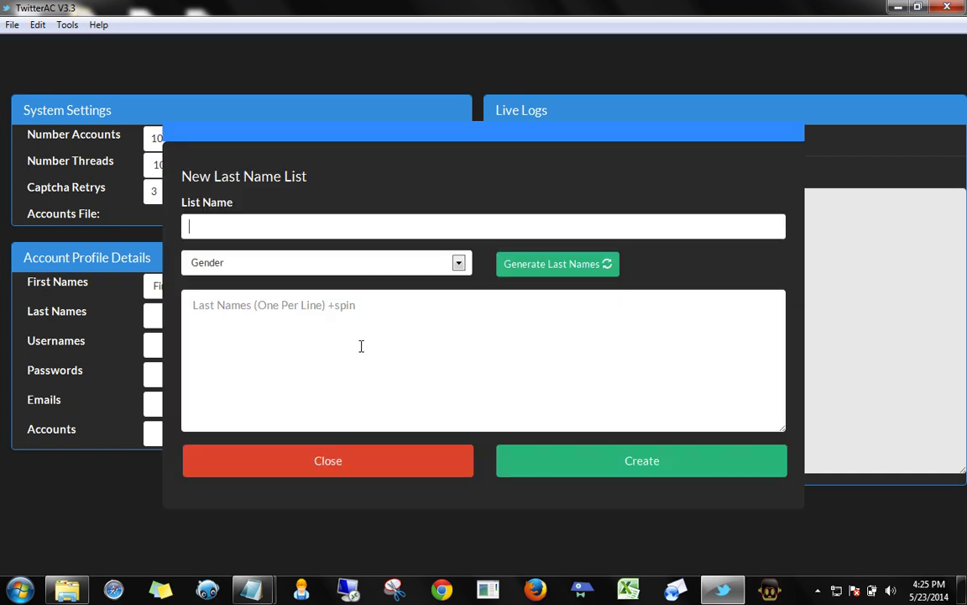
{"action": "type", "text": "Lads"}
{"action": "type", "text": " Names"}
{"action": "left_click", "coordinate": [524, 265]}
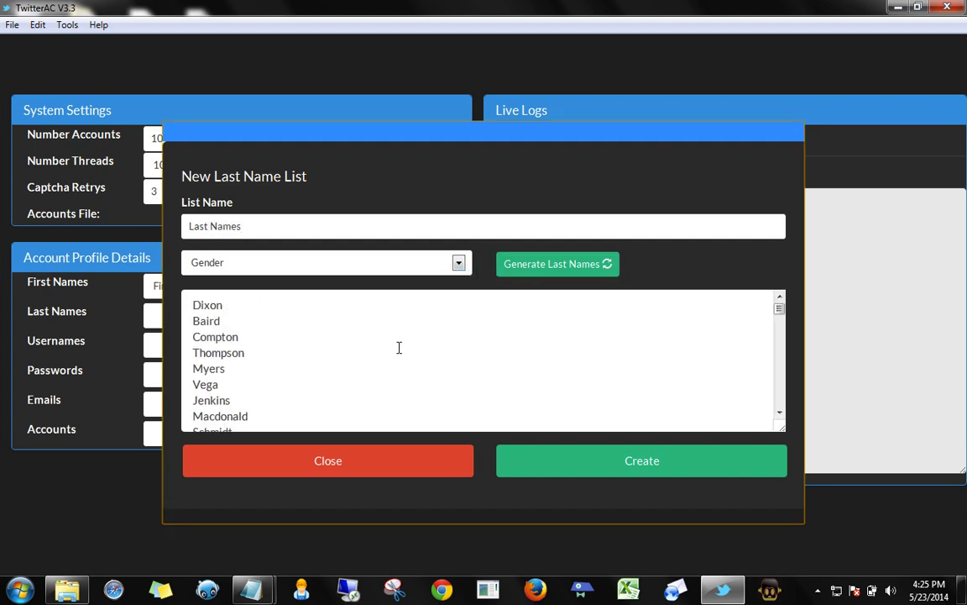
{"action": "scroll", "coordinate": [398, 345], "scroll_direction": "down", "scroll_amount": 10}
{"action": "left_click", "coordinate": [581, 458]}
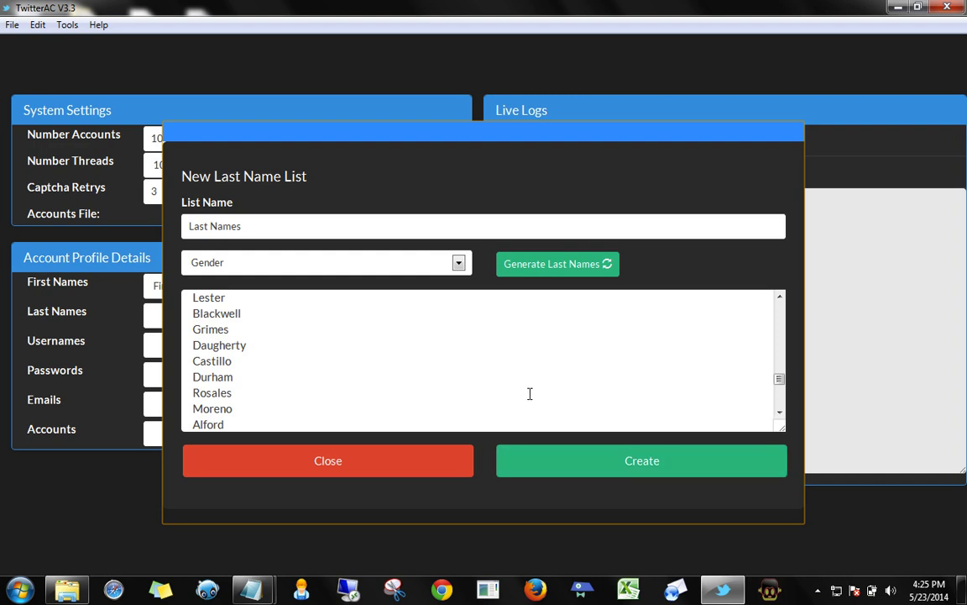
{"action": "left_click", "coordinate": [496, 340]}
{"action": "left_click", "coordinate": [321, 467]}
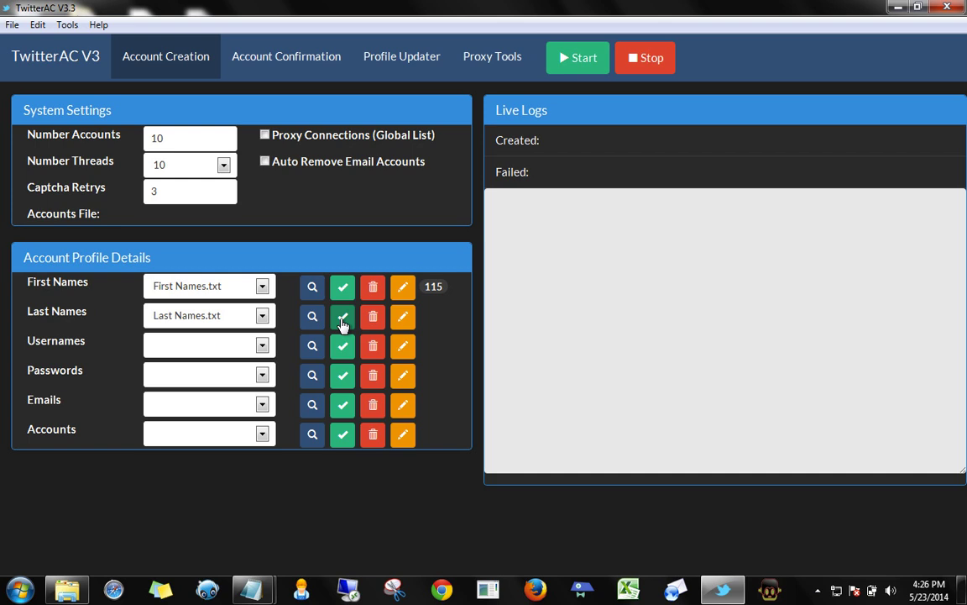
Load the 138 last names and keep Last Names.txt as the last-name list
{"action": "left_click", "coordinate": [343, 323]}
{"action": "left_click", "coordinate": [263, 315]}
{"action": "left_click", "coordinate": [192, 336]}
Begin a new username list named Mapper, noting the #F first-name token
{"action": "left_click", "coordinate": [403, 347]}
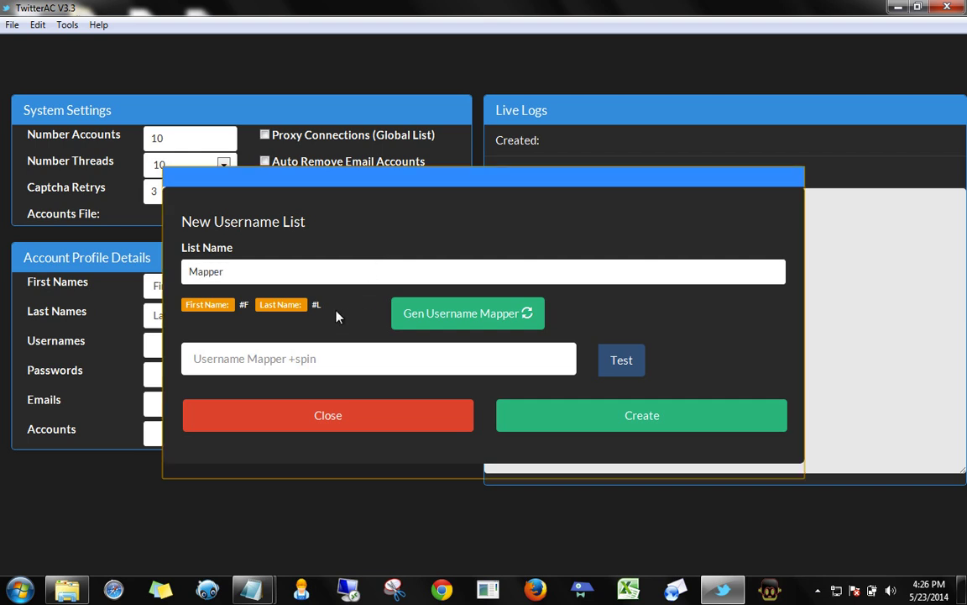
{"action": "double_click", "coordinate": [244, 305]}
{"action": "left_click", "coordinate": [212, 359]}
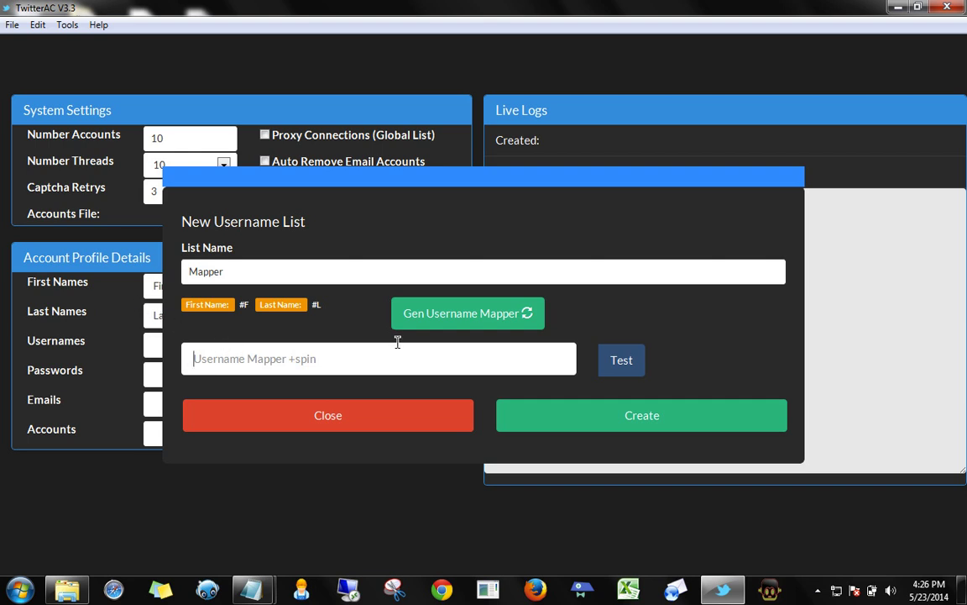
Generate the {#F|#L}_ username pattern and review its name choice and number groups
{"action": "left_click", "coordinate": [436, 318]}
{"action": "left_click_drag", "start_coordinate": [197, 362], "coordinate": [210, 363]}
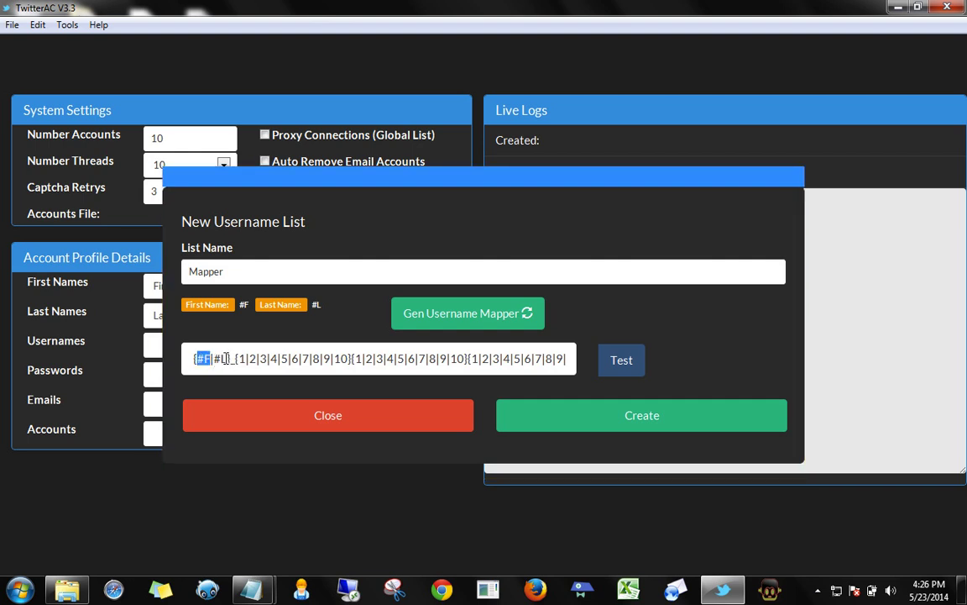
{"action": "left_click", "coordinate": [202, 362]}
{"action": "left_click_drag", "start_coordinate": [194, 359], "coordinate": [233, 359]}
{"action": "left_click", "coordinate": [212, 360]}
{"action": "left_click_drag", "start_coordinate": [235, 358], "coordinate": [356, 360]}
{"action": "left_click_drag", "start_coordinate": [471, 357], "coordinate": [614, 379]}
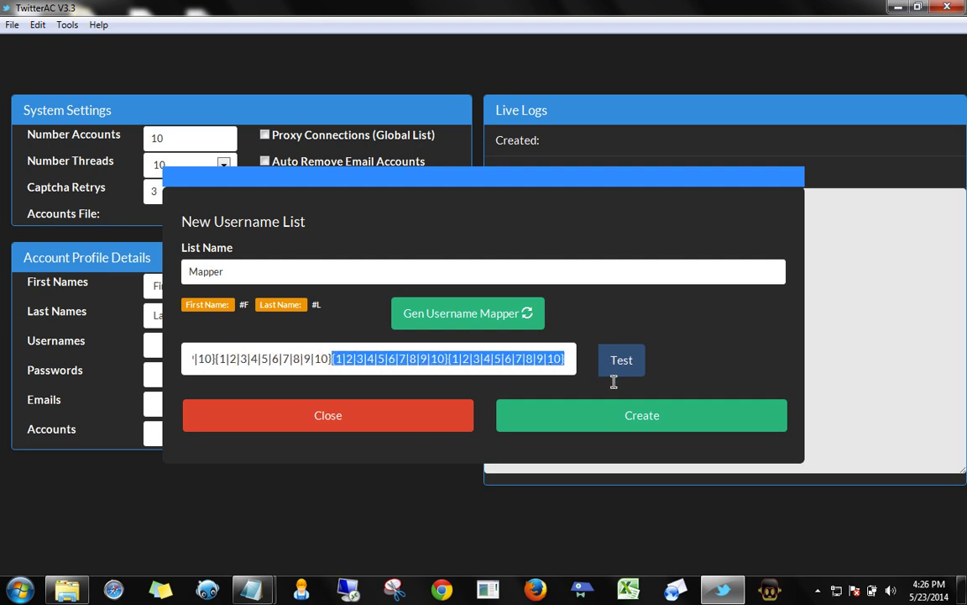
{"action": "left_click", "coordinate": [528, 359]}
{"action": "left_click_drag", "start_coordinate": [401, 356], "coordinate": [78, 339]}
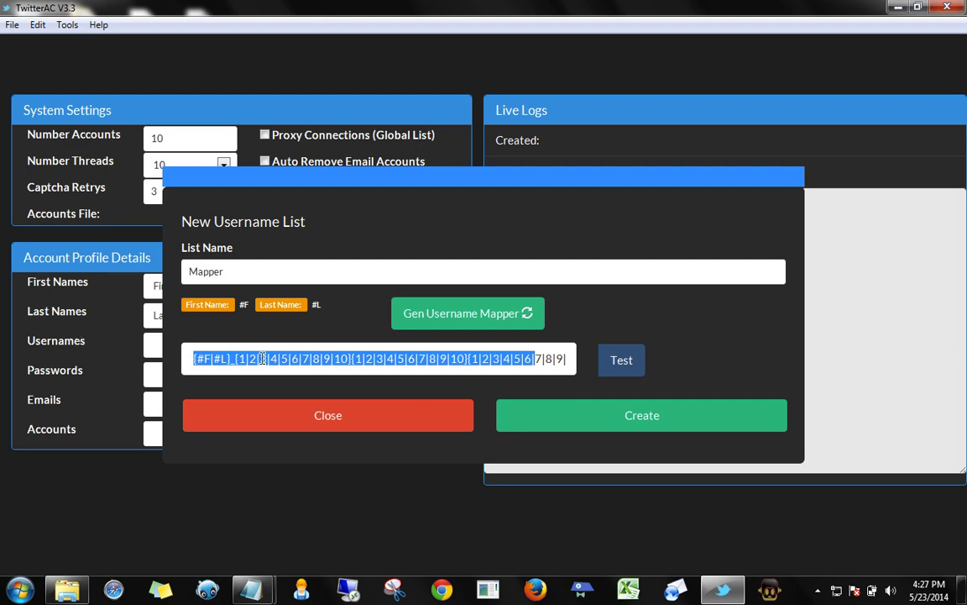
Test three sample usernames from the pattern, then save it as the Mapper list
{"action": "left_click", "coordinate": [621, 361]}
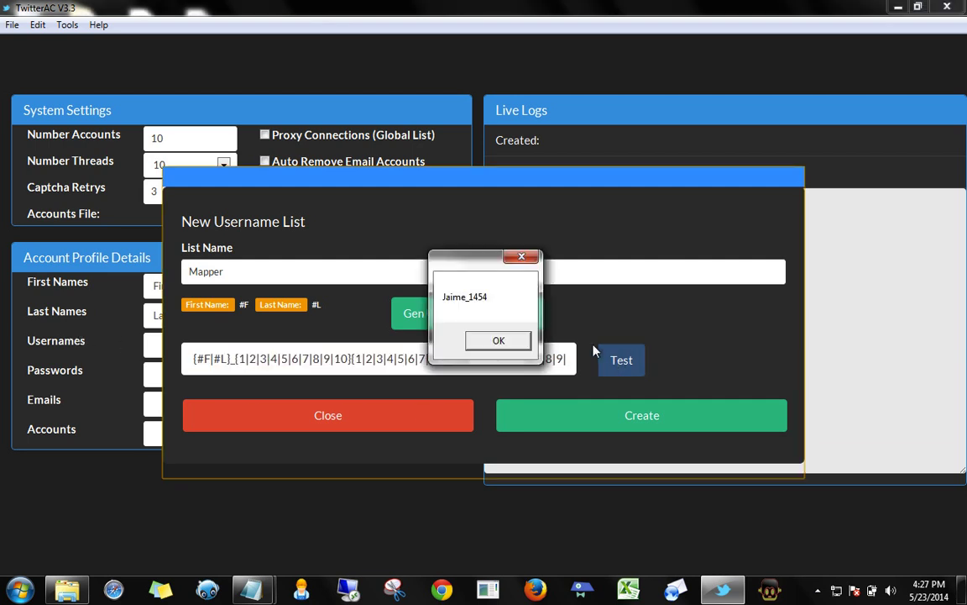
{"action": "left_click", "coordinate": [500, 342]}
{"action": "left_click", "coordinate": [621, 361]}
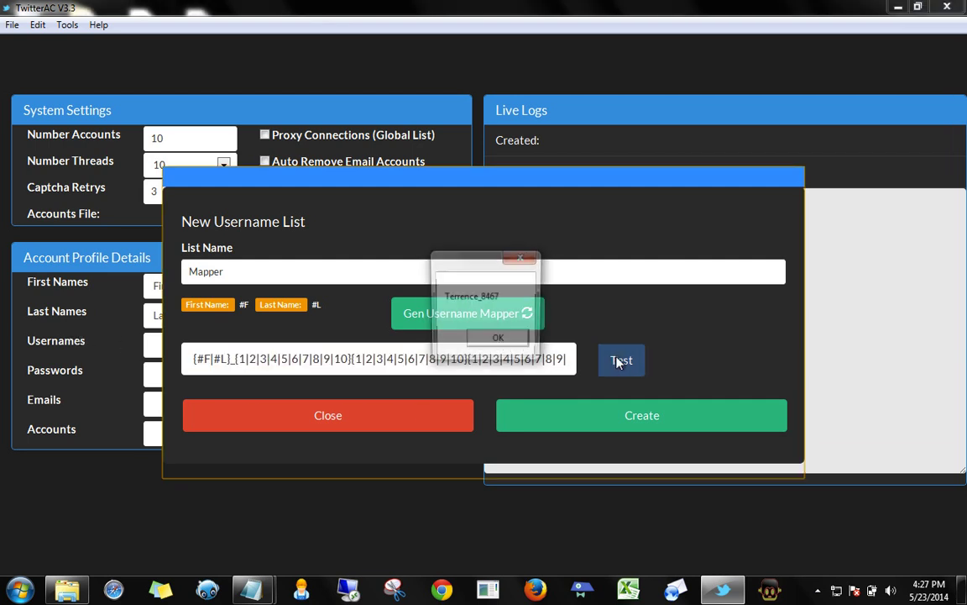
{"action": "left_click", "coordinate": [498, 341]}
{"action": "left_click", "coordinate": [620, 360]}
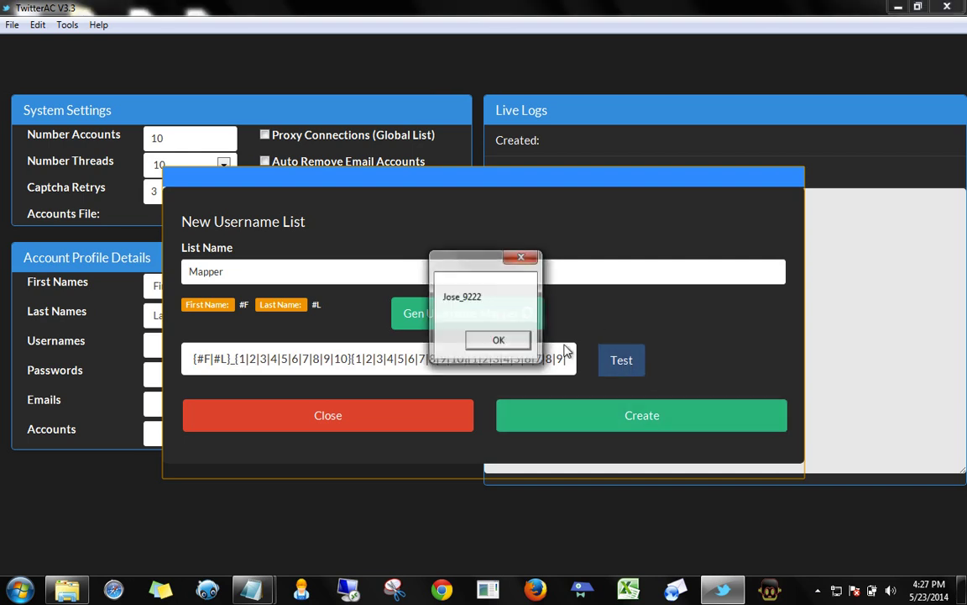
{"action": "left_click", "coordinate": [496, 341]}
{"action": "left_click", "coordinate": [531, 415]}
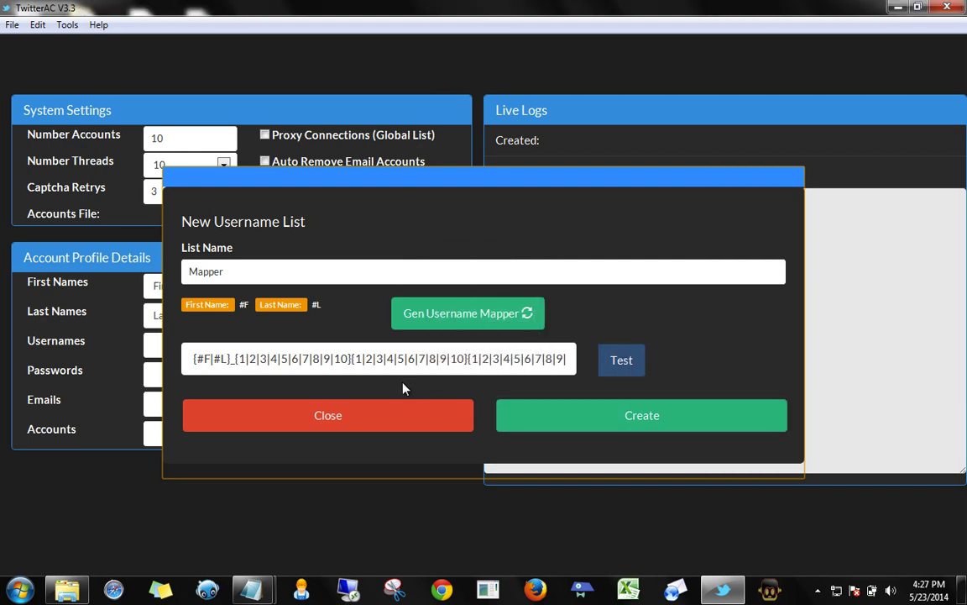
{"action": "left_click", "coordinate": [498, 341]}
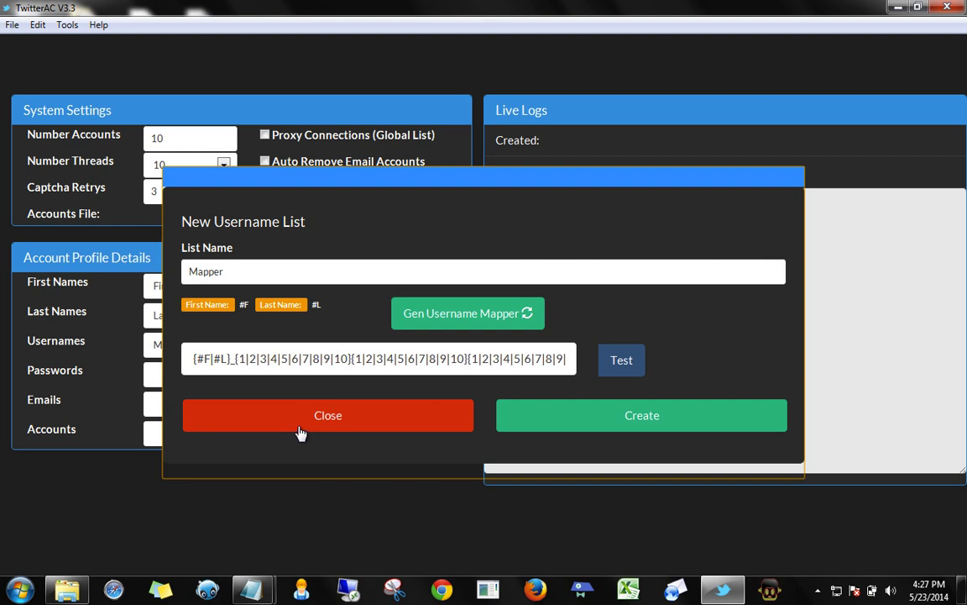
Load Mapper.txt as the username source and start a password list named 'Passwords'
{"action": "left_click", "coordinate": [300, 428]}
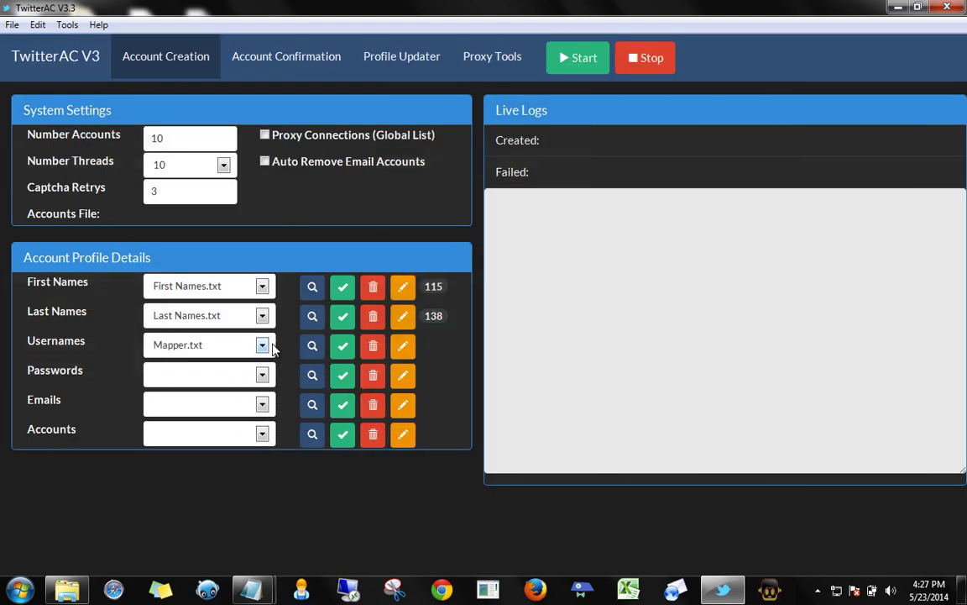
{"action": "left_click", "coordinate": [343, 348]}
{"action": "left_click", "coordinate": [398, 377]}
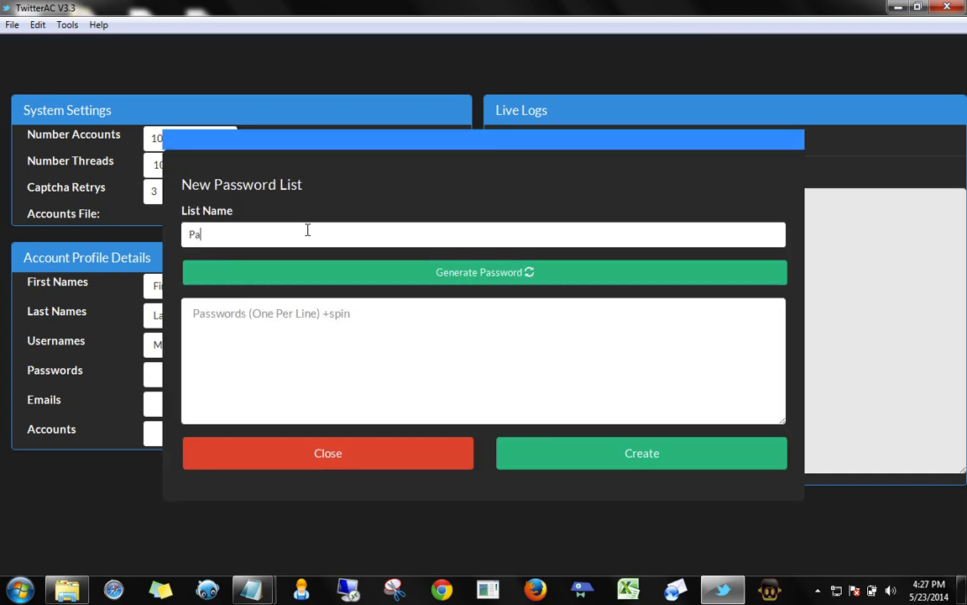
{"action": "type", "text": "Passwords"}
{"action": "left_click", "coordinate": [266, 332]}
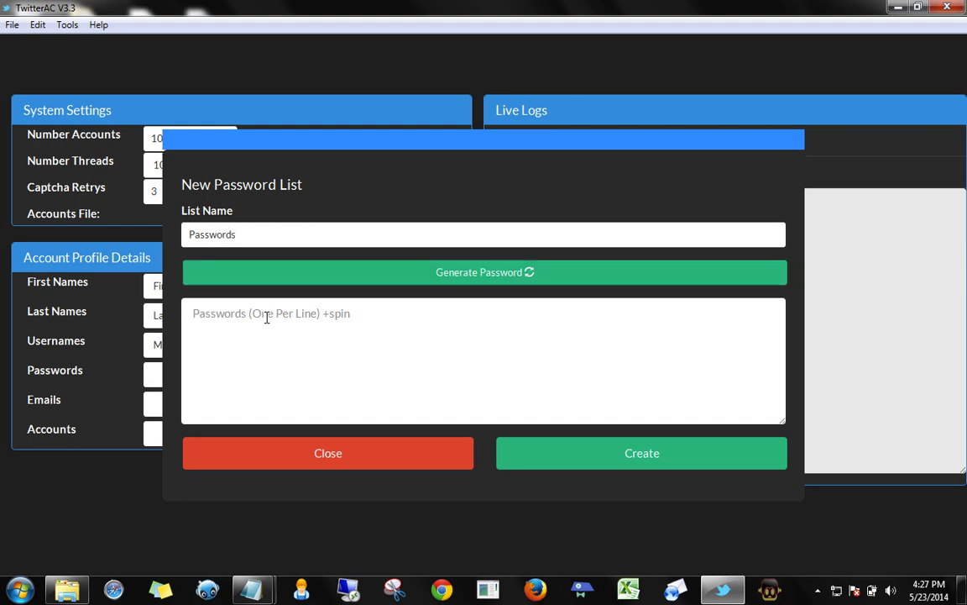
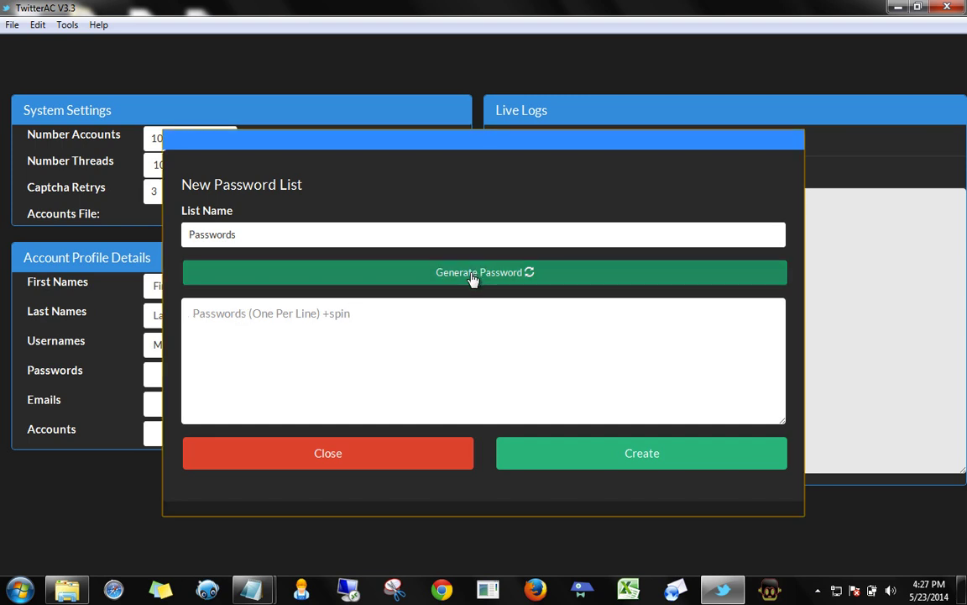
Generate a spin-pattern password and save it as the 'Passwords' list
{"action": "left_click", "coordinate": [473, 278]}
{"action": "left_click_drag", "start_coordinate": [188, 313], "coordinate": [864, 317]}
{"action": "left_click_drag", "start_coordinate": [570, 424], "coordinate": [216, 419]}
{"action": "left_click", "coordinate": [328, 364]}
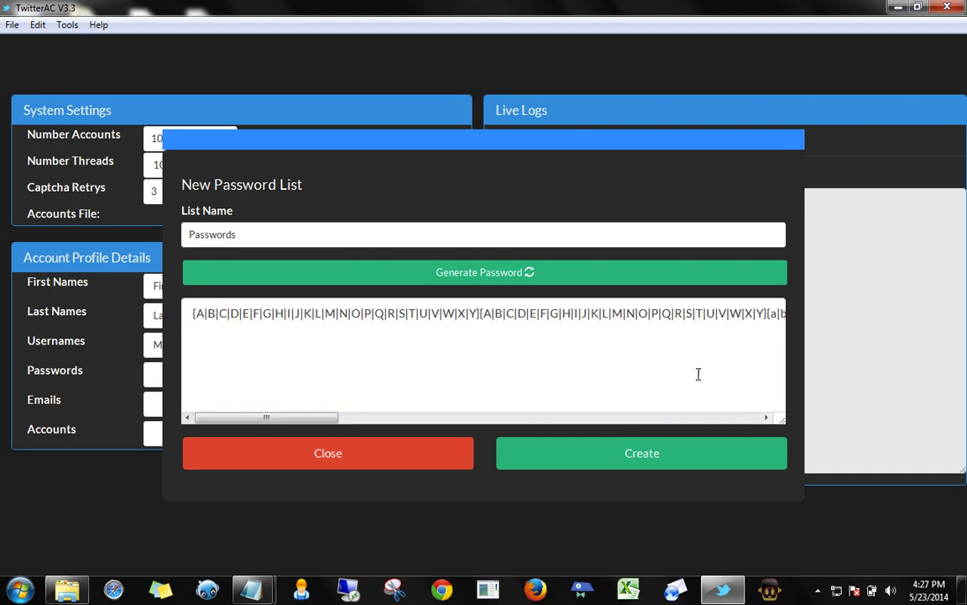
{"action": "left_click", "coordinate": [607, 457]}
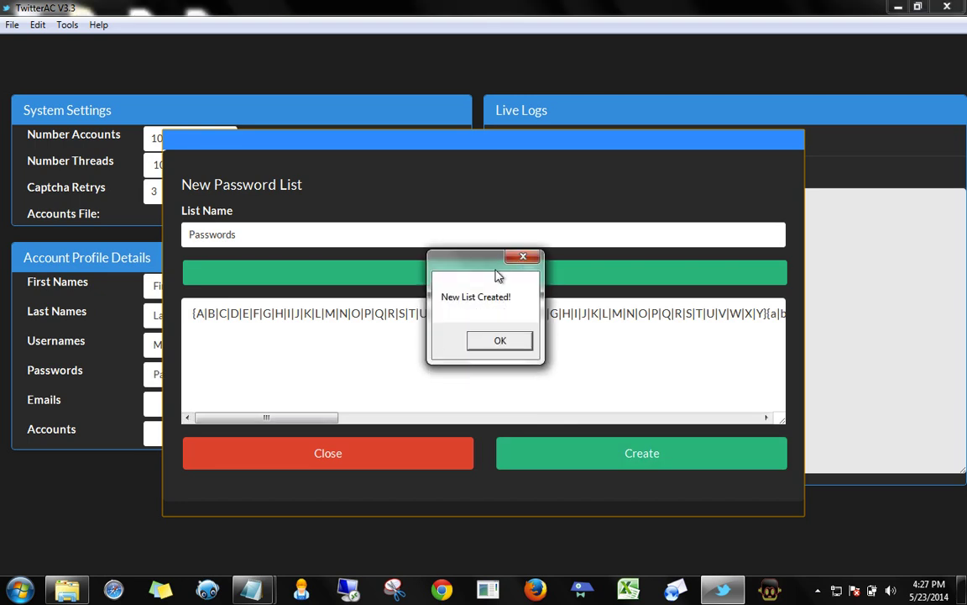
{"action": "left_click", "coordinate": [475, 341]}
Load Passwords.txt as the account password list and begin a new email list
{"action": "left_click", "coordinate": [294, 462]}
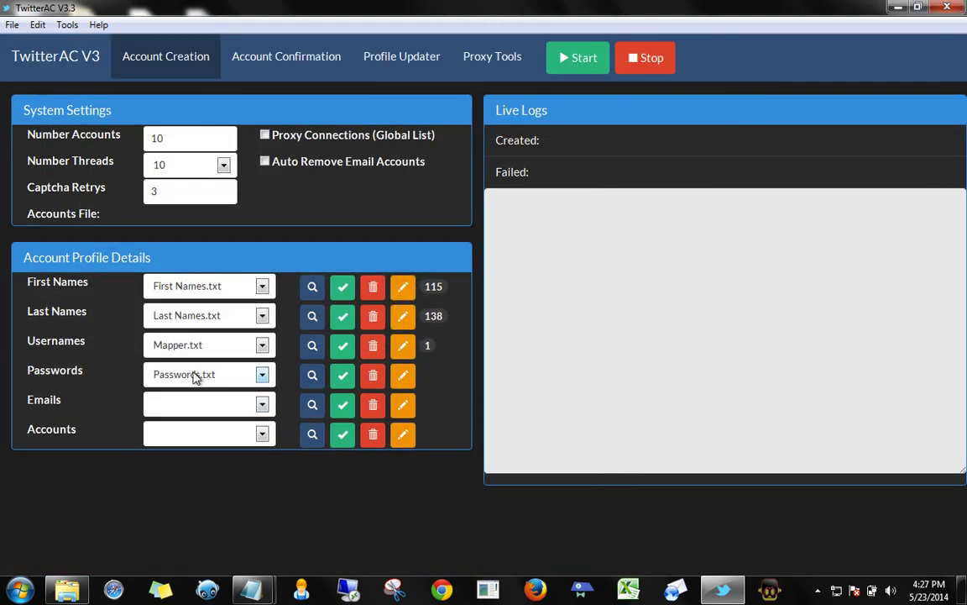
{"action": "left_click", "coordinate": [343, 376]}
{"action": "left_click", "coordinate": [404, 408]}
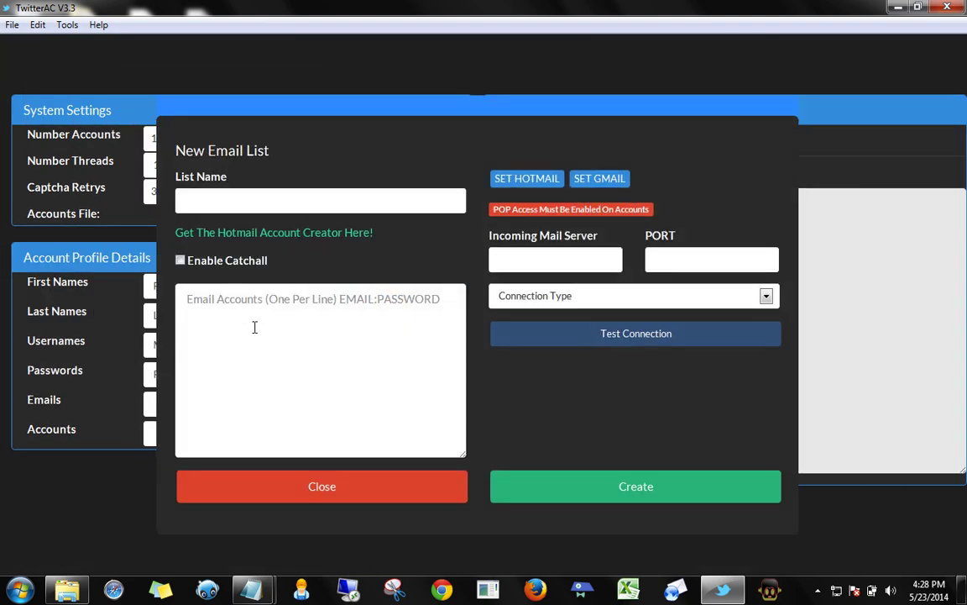
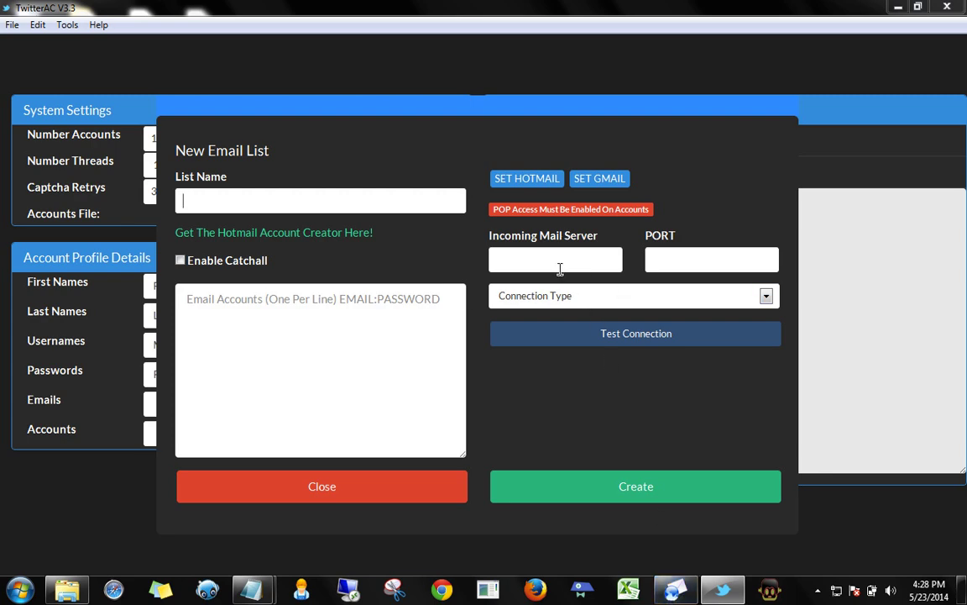
Launch Hotmail Creator V1.9 from the New Email List dialog and bring its window forward
{"action": "left_click", "coordinate": [367, 231]}
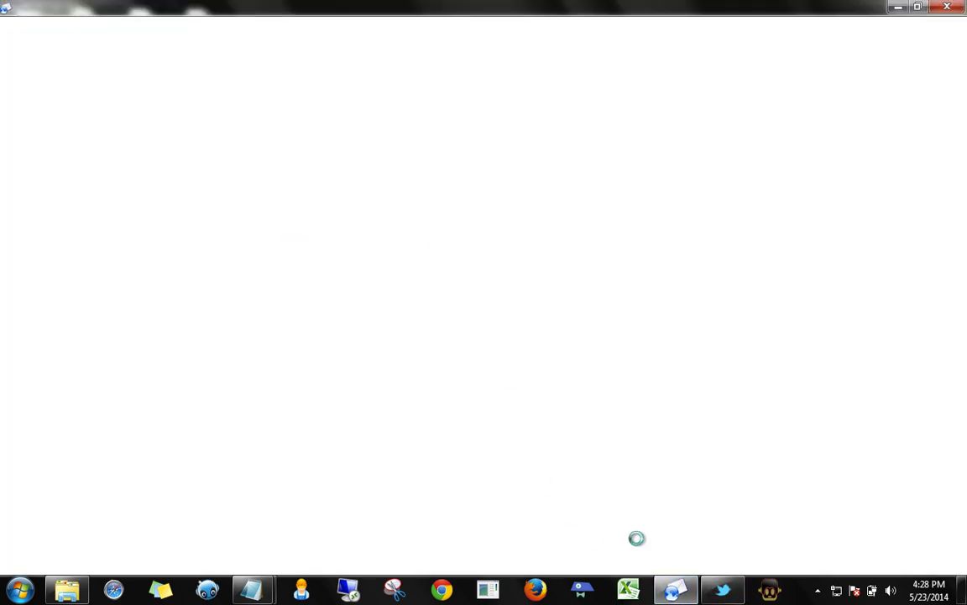
{"action": "left_click", "coordinate": [719, 590]}
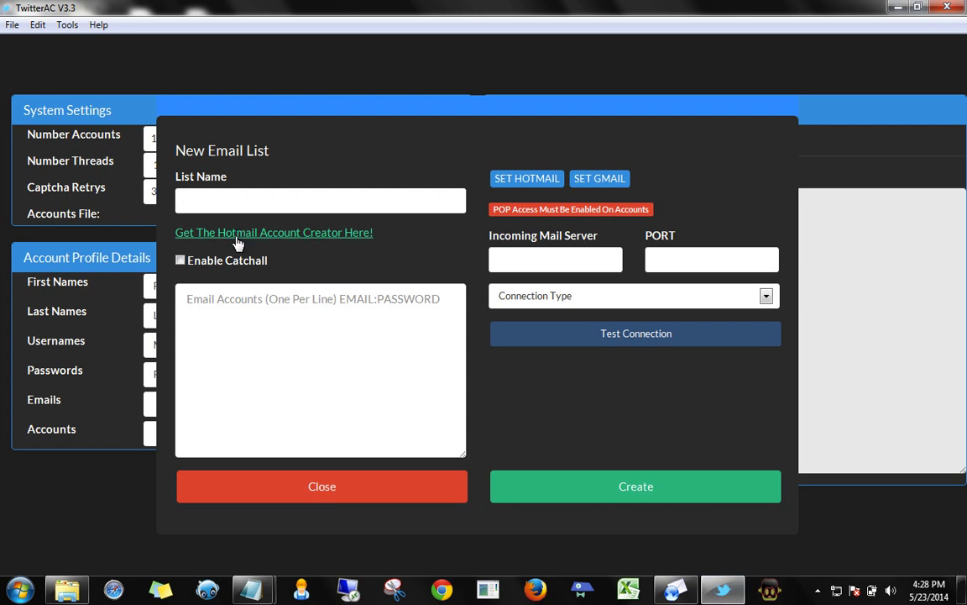
{"action": "left_click", "coordinate": [616, 527]}
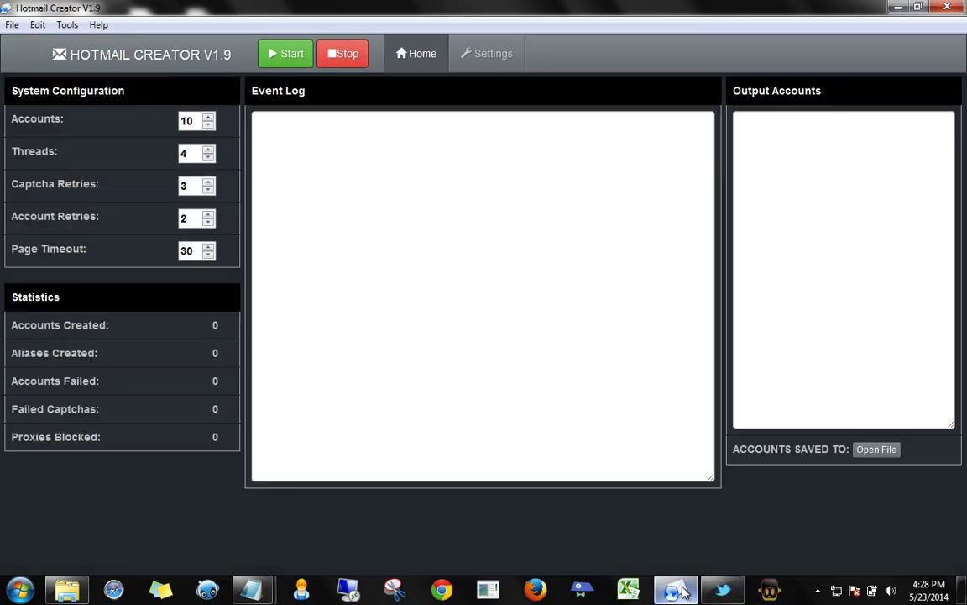
Check Hotmail Creator's Settings tab and Username Mapper pattern, then go back to its Home page
{"action": "left_click", "coordinate": [475, 53]}
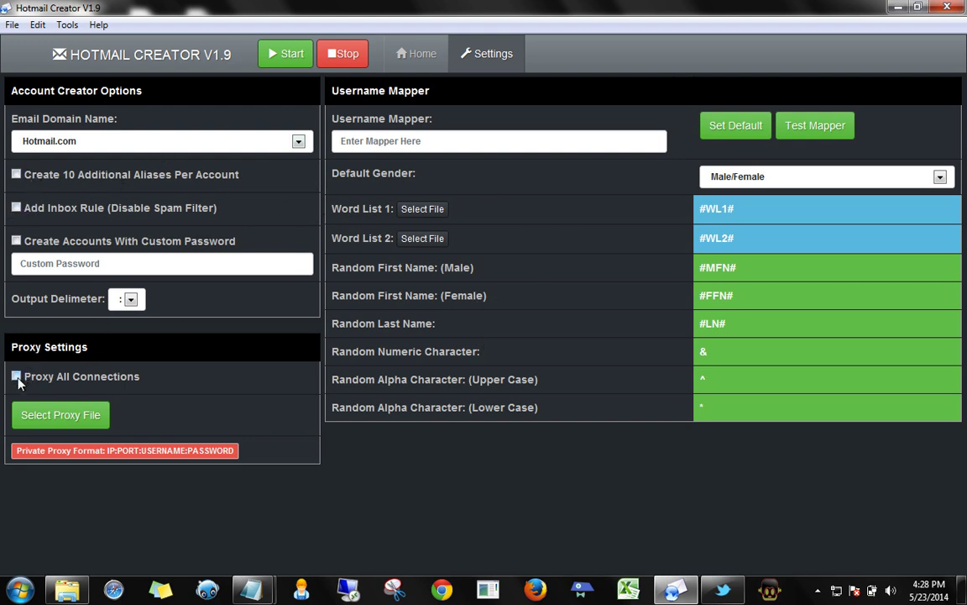
{"action": "left_click", "coordinate": [546, 141]}
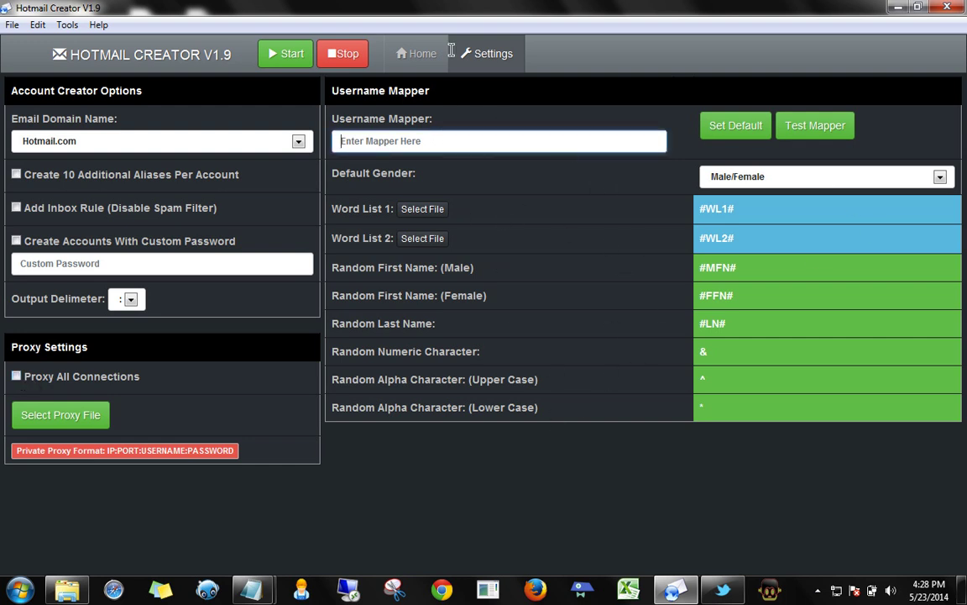
{"action": "left_click", "coordinate": [413, 53]}
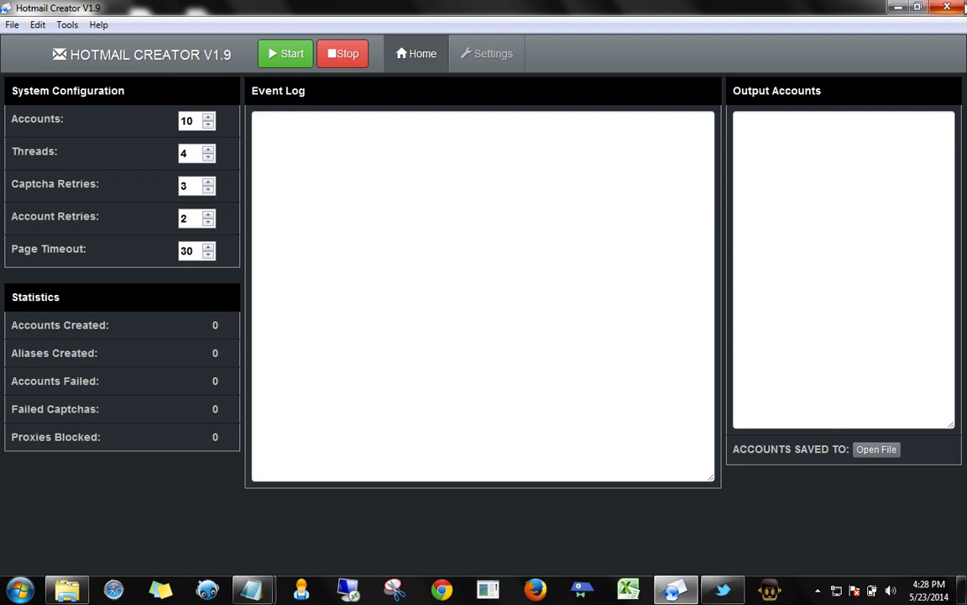
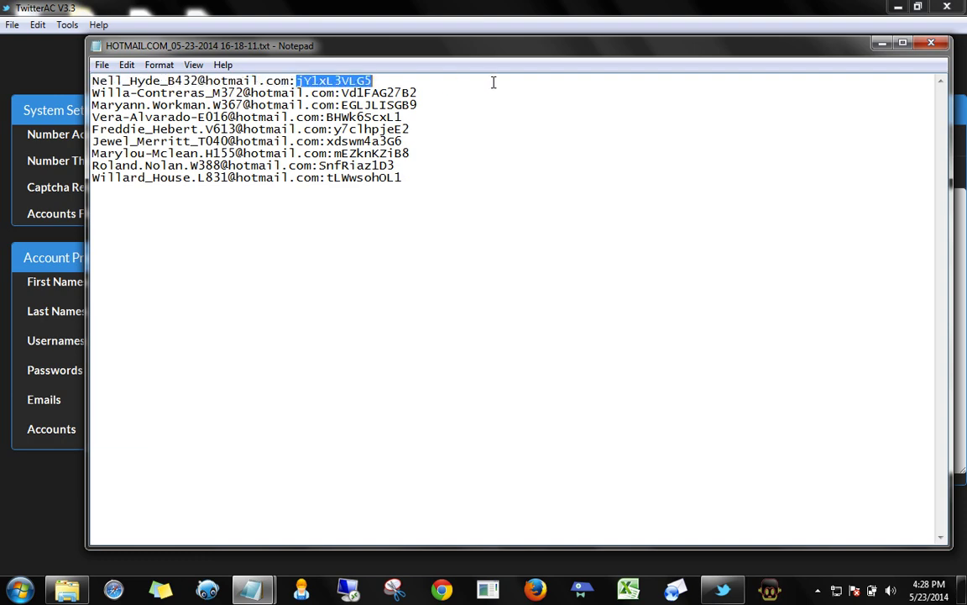
{"action": "left_click", "coordinate": [930, 43]}
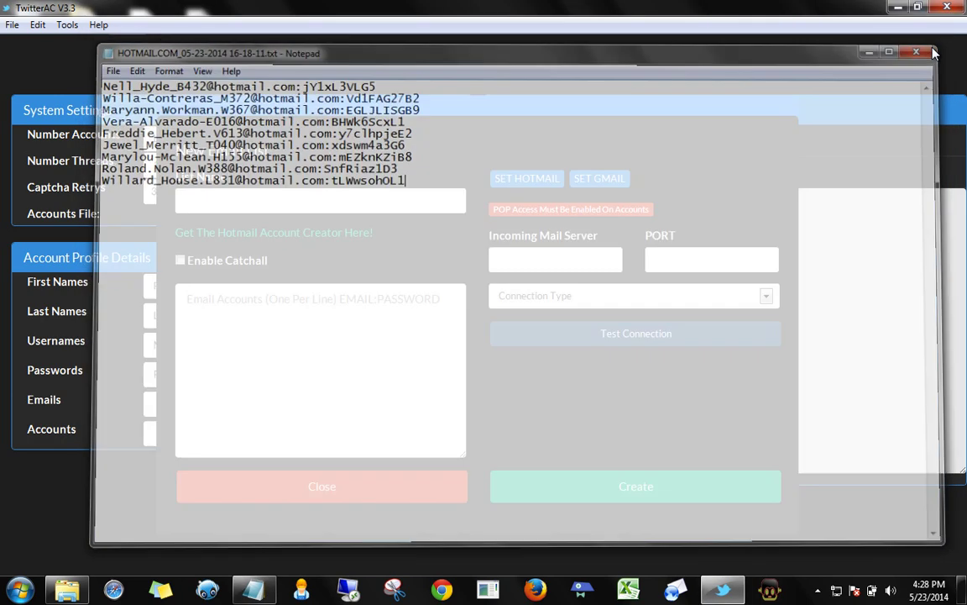
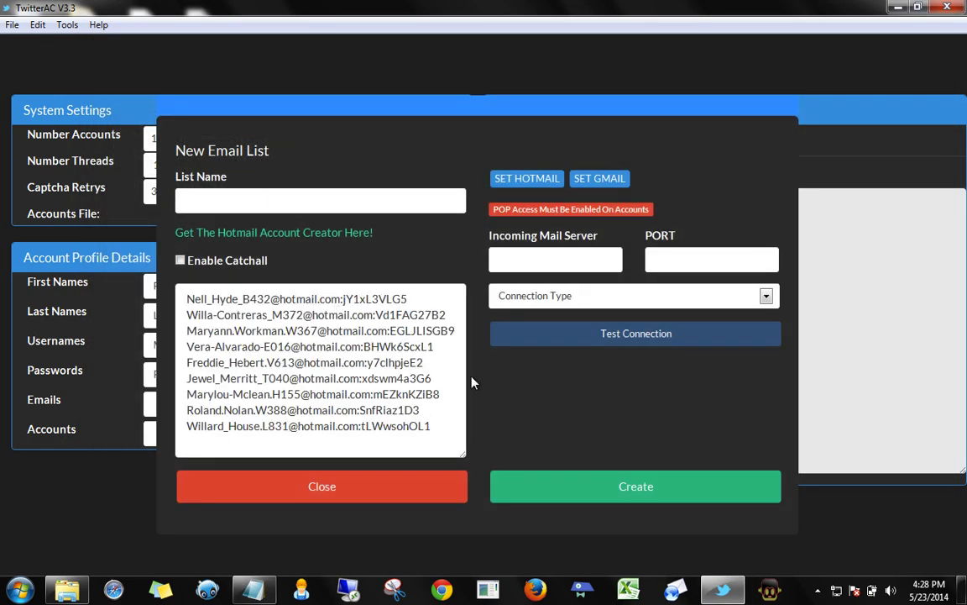
Apply the Hotmail preset (pop3.live.com, port 995, POP3 With SSL), briefly trying the Gmail preset first
{"action": "left_click", "coordinate": [539, 183]}
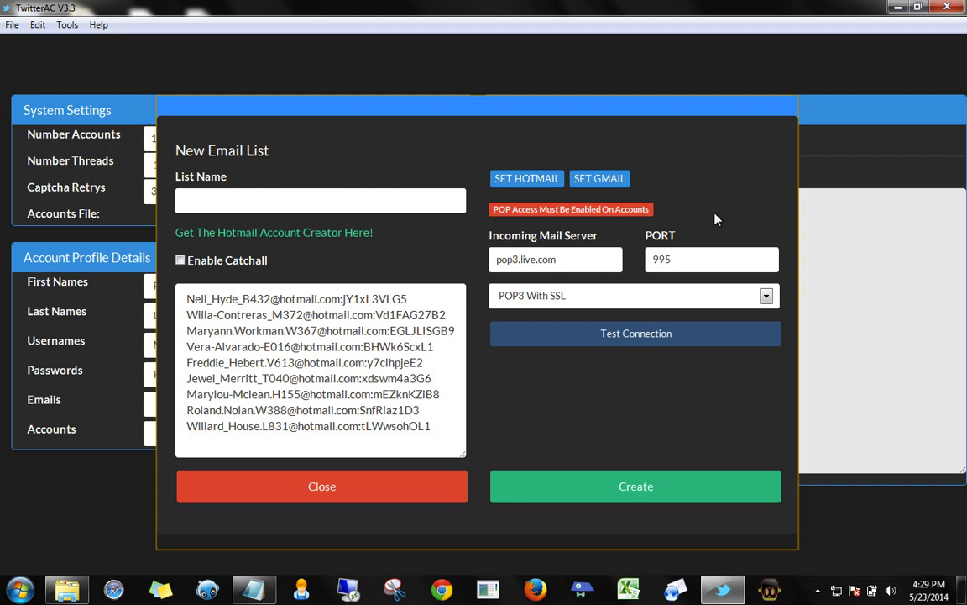
{"action": "left_click", "coordinate": [601, 187]}
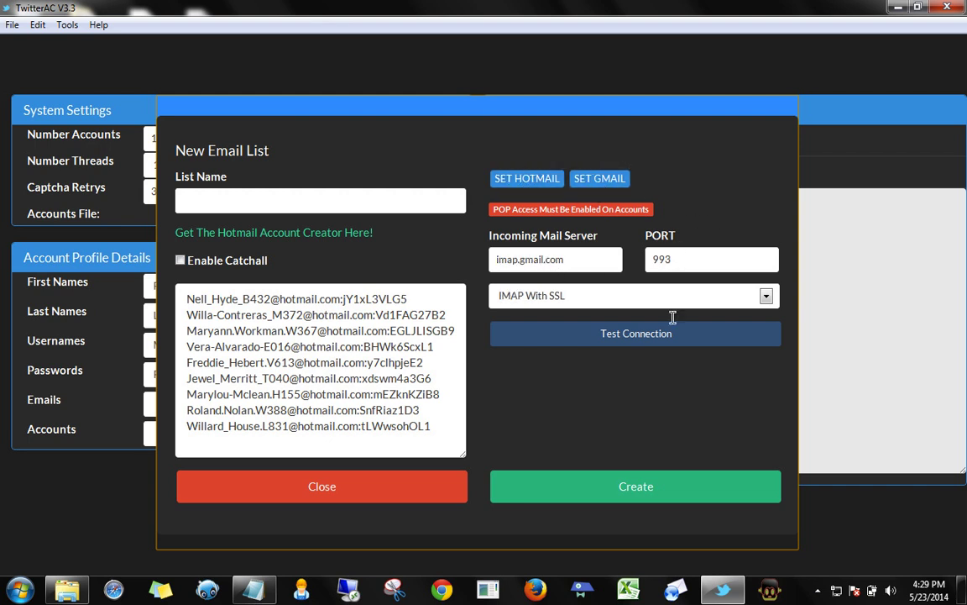
{"action": "left_click", "coordinate": [522, 181]}
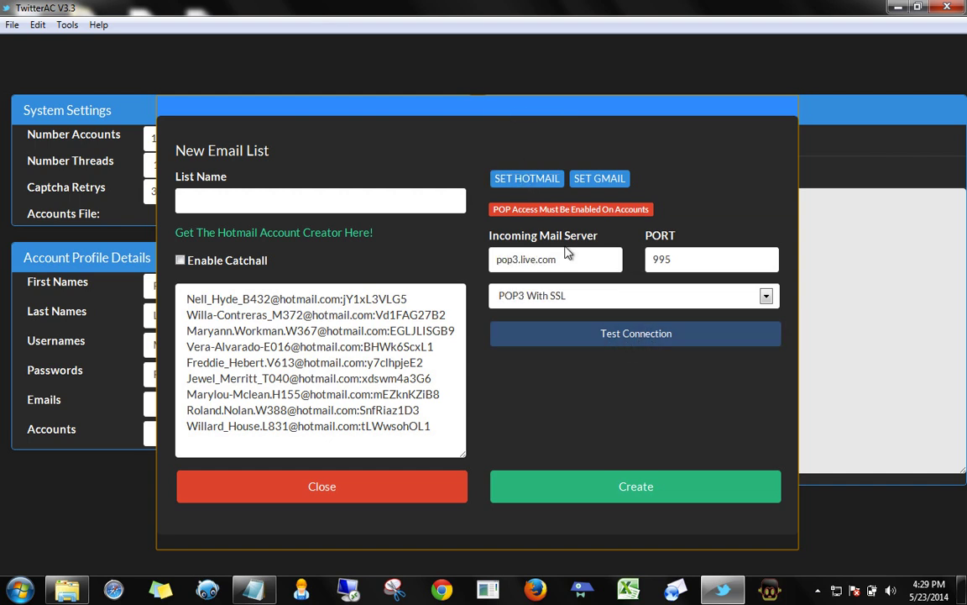
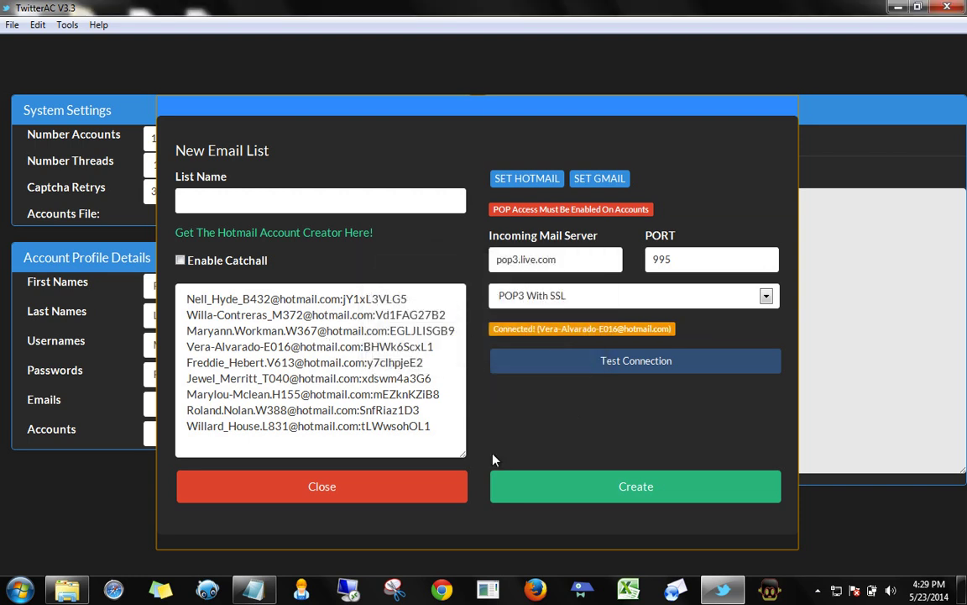
Start entering a name in the List Name field of the new Hotmail email list
{"action": "left_click", "coordinate": [202, 202]}
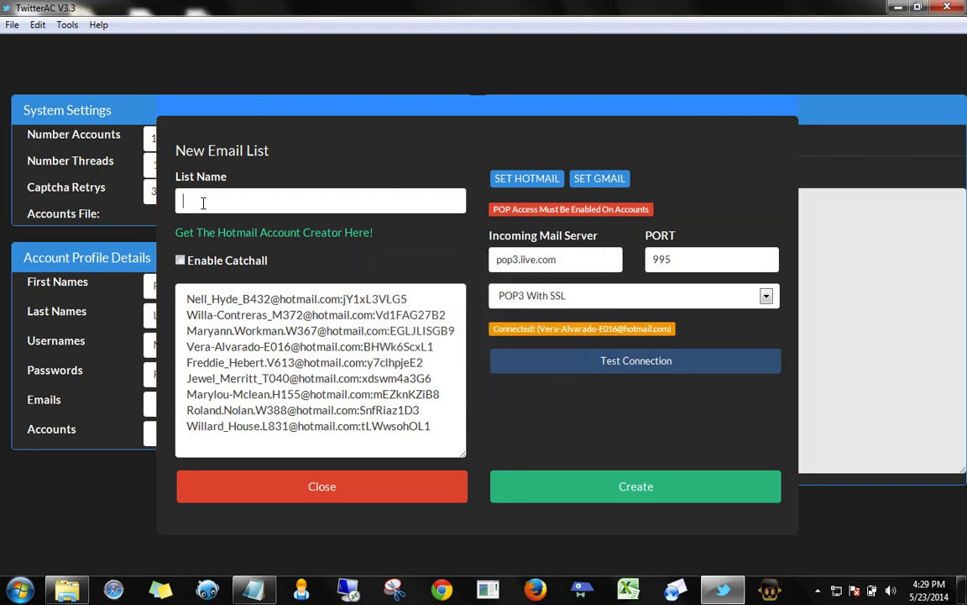
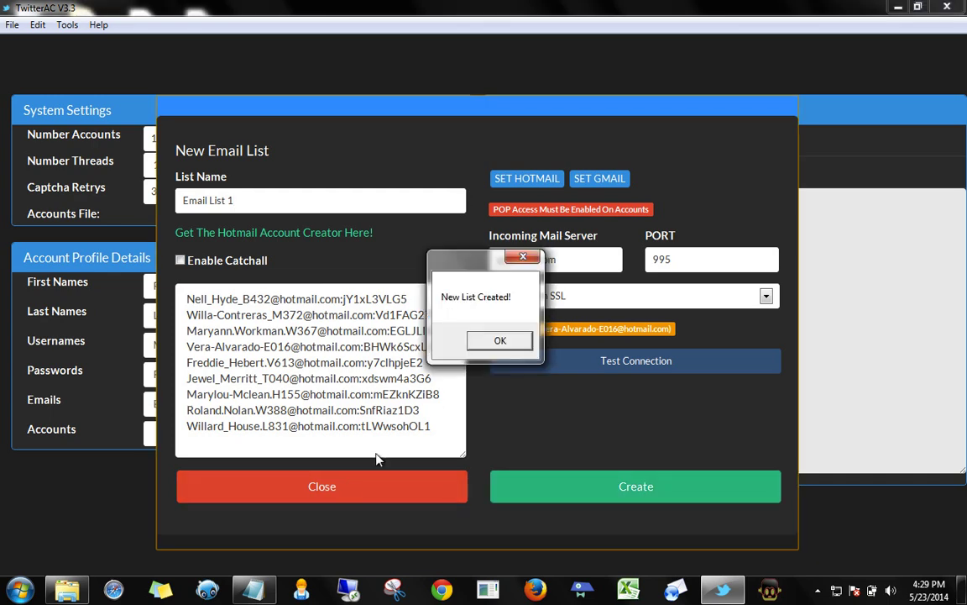
Save the nine addresses as Email List 1 and load it for the Emails row
{"action": "left_click", "coordinate": [502, 340]}
{"action": "left_click", "coordinate": [294, 487]}
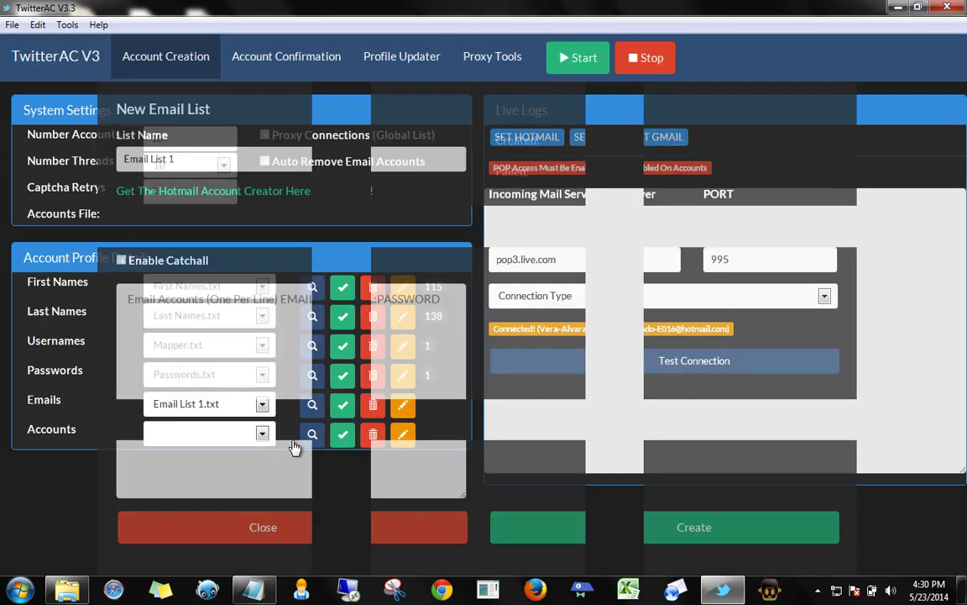
{"action": "left_click", "coordinate": [344, 405]}
Confirm Email List 1.txt shows 9 loaded entries, then begin a new accounts list
{"action": "left_click", "coordinate": [262, 404]}
{"action": "left_click", "coordinate": [256, 426]}
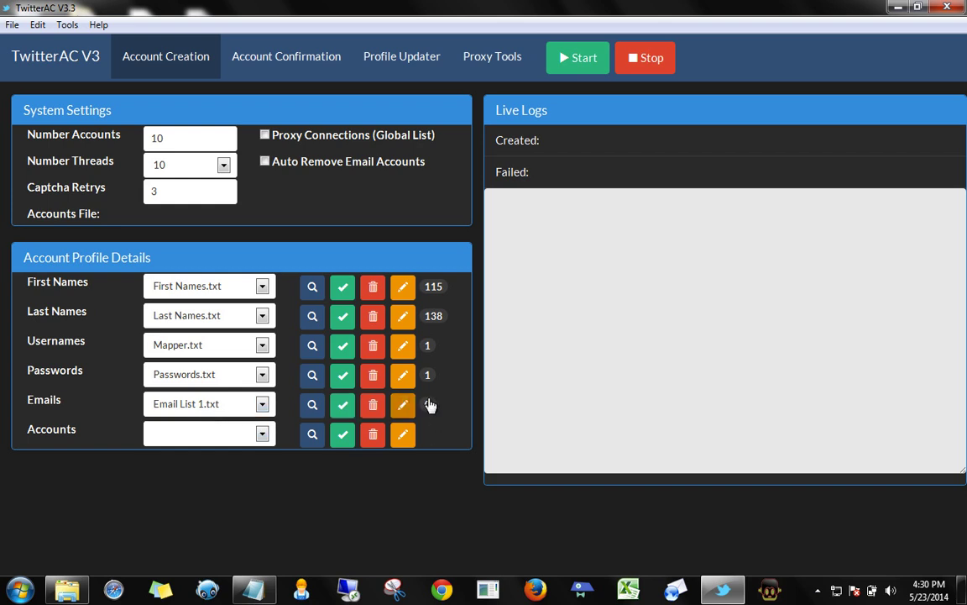
{"action": "left_click_drag", "start_coordinate": [427, 405], "coordinate": [432, 404]}
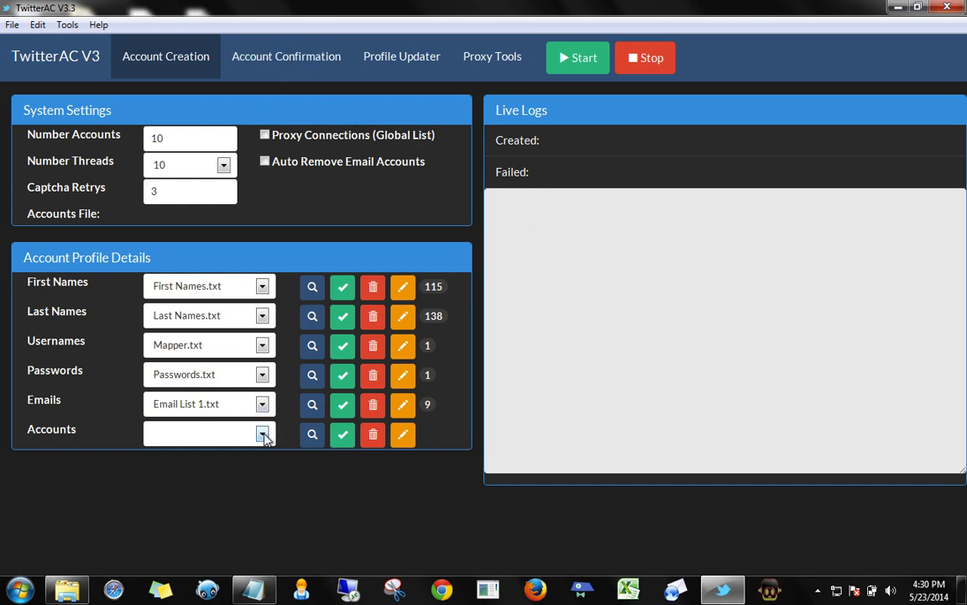
{"action": "left_click", "coordinate": [402, 436]}
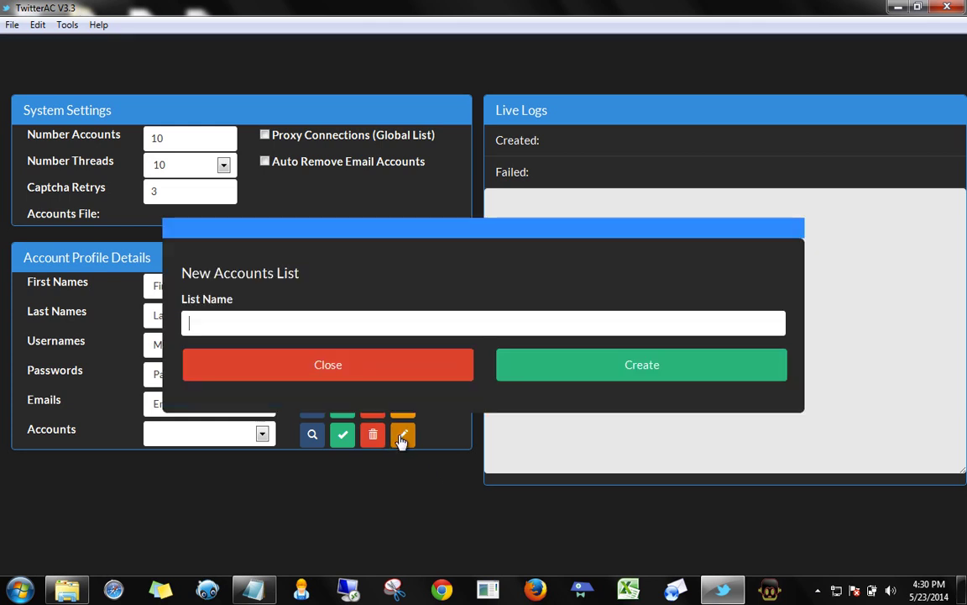
Create a new accounts list named 'Accounts 1'
{"action": "left_click", "coordinate": [295, 317]}
{"action": "type", "text": "Ac"}
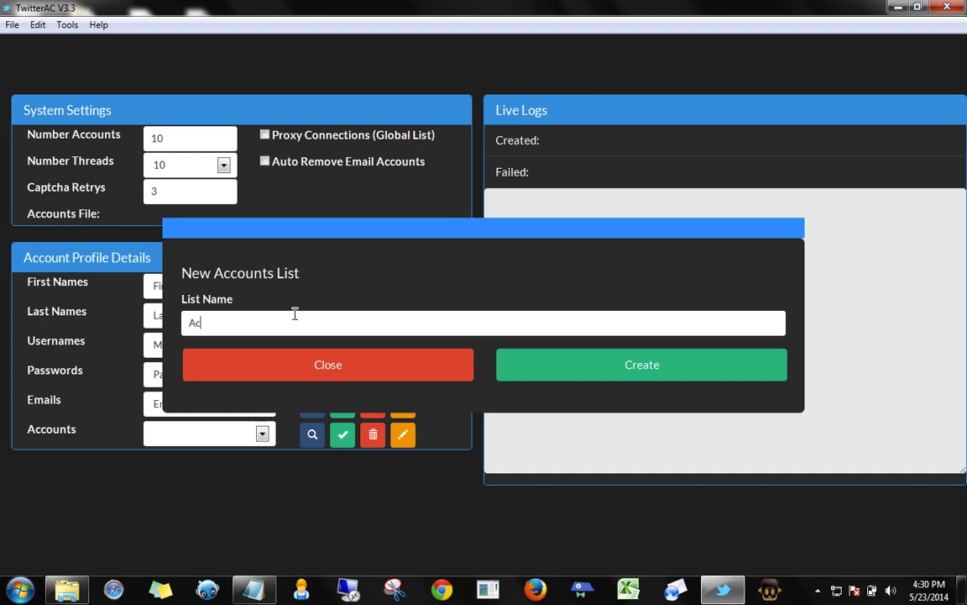
{"action": "type", "text": "counts 1"}
{"action": "left_click", "coordinate": [537, 363]}
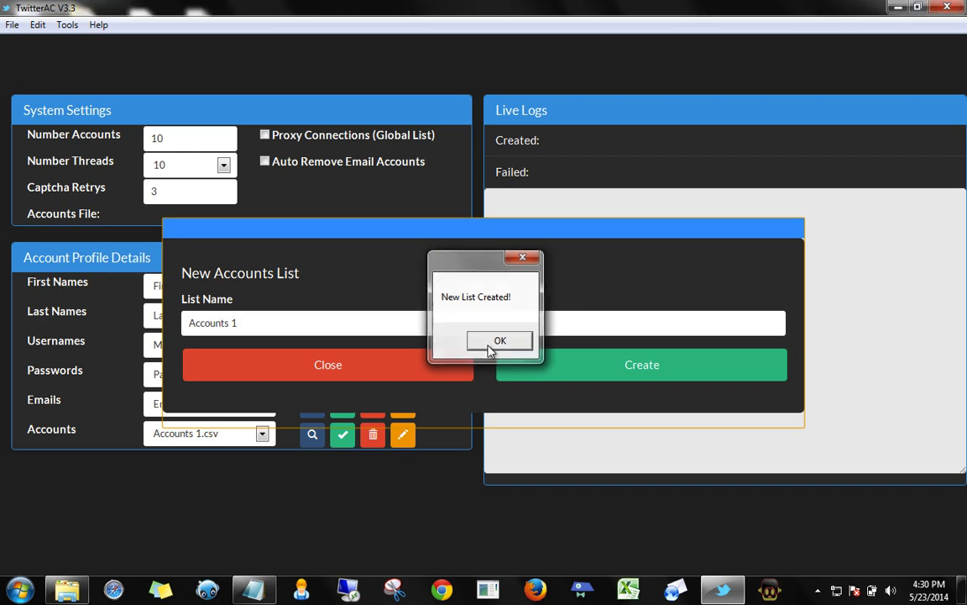
{"action": "left_click", "coordinate": [487, 341]}
{"action": "left_click", "coordinate": [370, 369]}
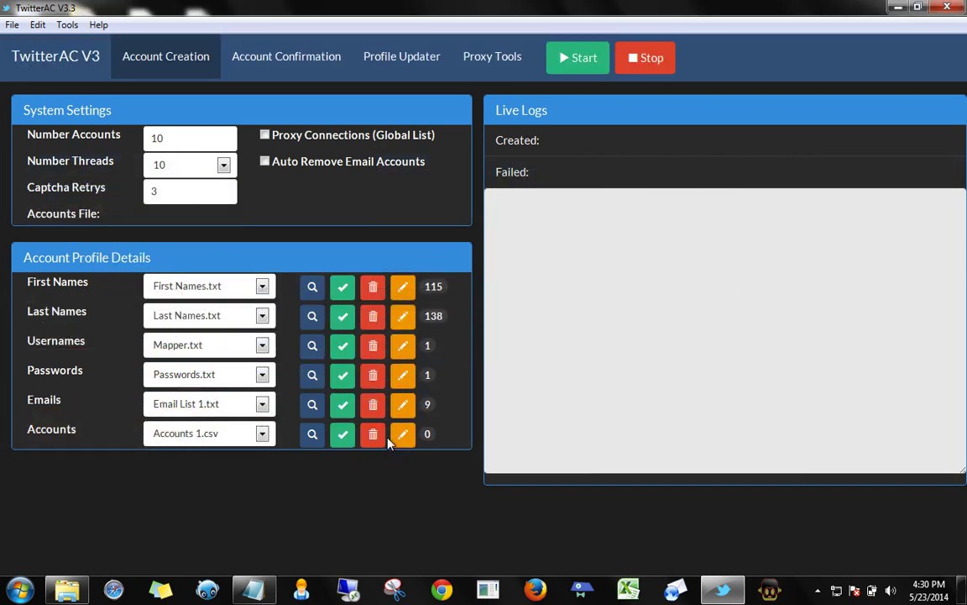
Select Accounts 1.csv and load it as the accounts file
{"action": "left_click", "coordinate": [262, 434]}
{"action": "left_click", "coordinate": [212, 453]}
{"action": "left_click", "coordinate": [343, 434]}
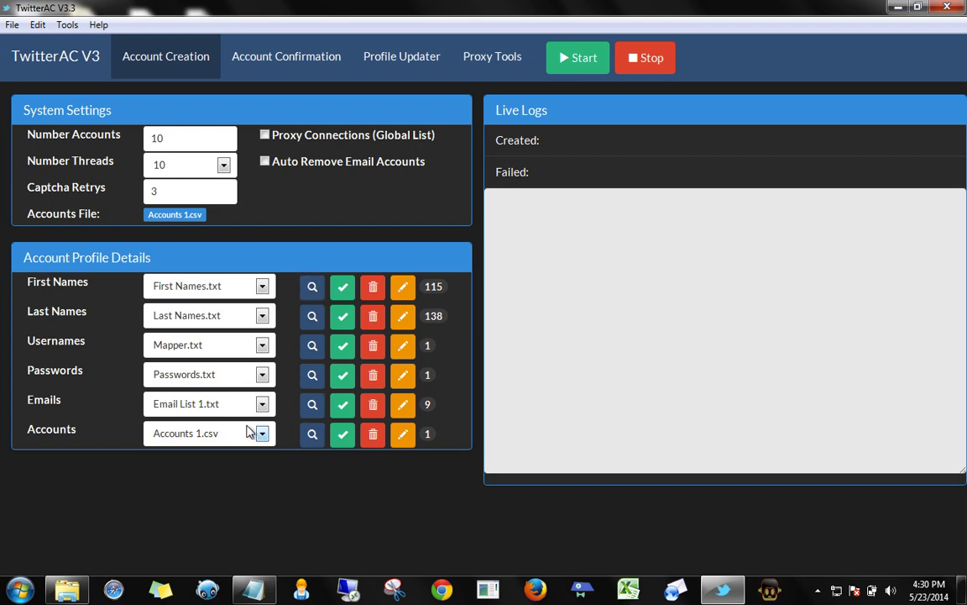
Open Accounts 1.csv in Excel and widen columns A and G for FULL NAME and CONFIRMED STATUS
{"action": "left_click", "coordinate": [315, 437]}
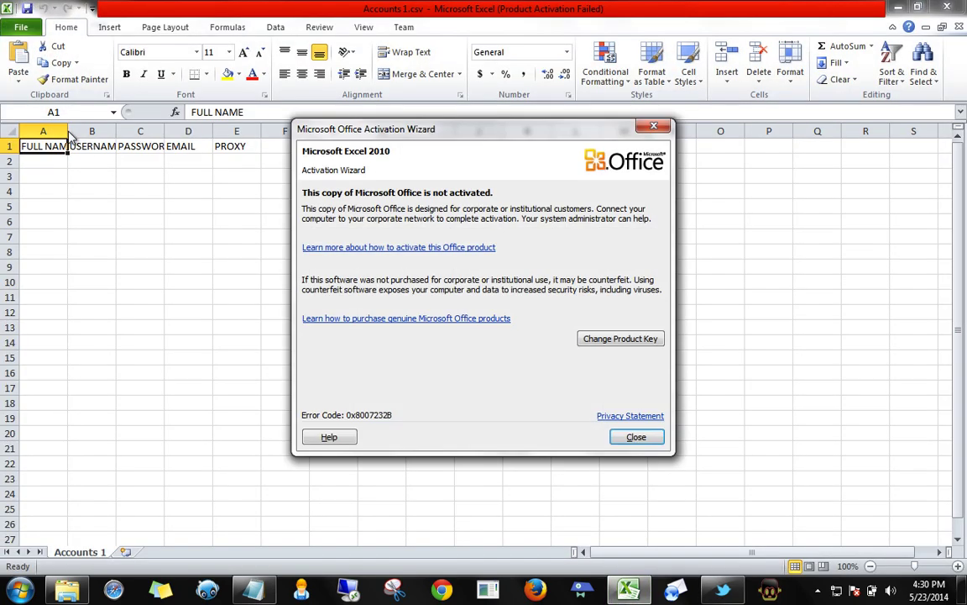
{"action": "left_click", "coordinate": [636, 438]}
{"action": "left_click_drag", "start_coordinate": [68, 132], "coordinate": [492, 132]}
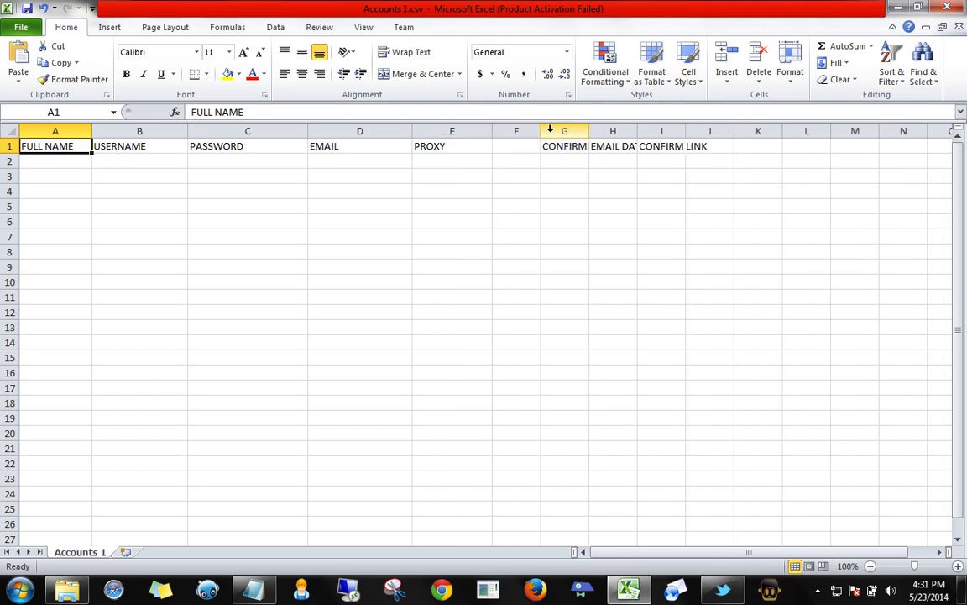
{"action": "left_click_drag", "start_coordinate": [588, 132], "coordinate": [762, 131]}
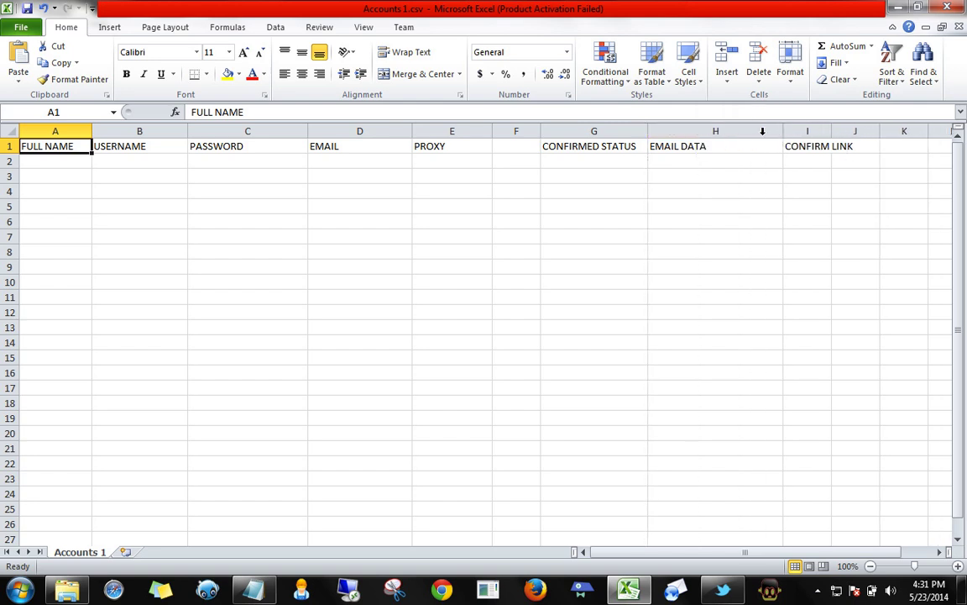
Widen column I to show CONFIRM LINK, then close Excel without saving the CSV
{"action": "left_click", "coordinate": [691, 162]}
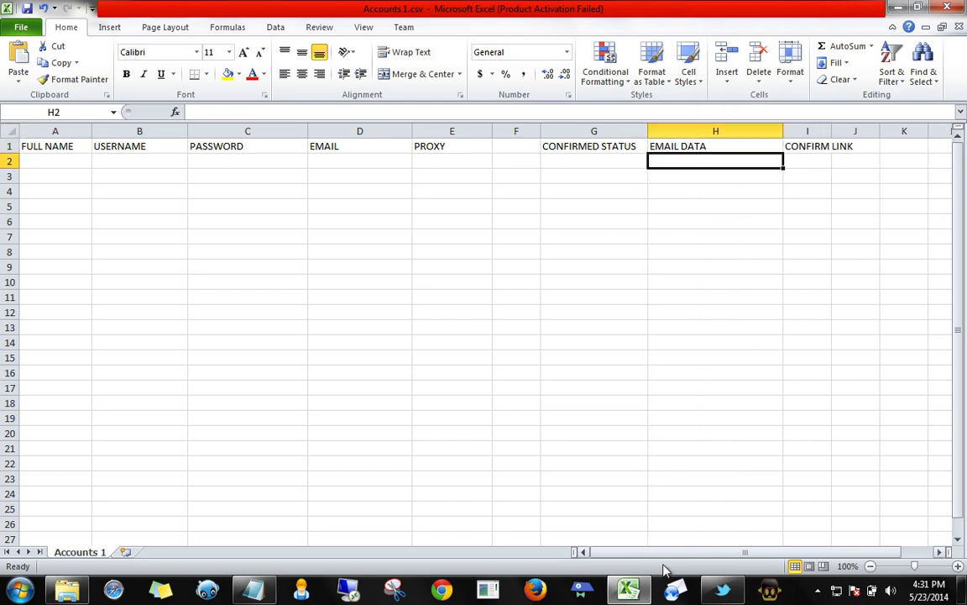
{"action": "left_click_drag", "start_coordinate": [660, 553], "coordinate": [696, 553]}
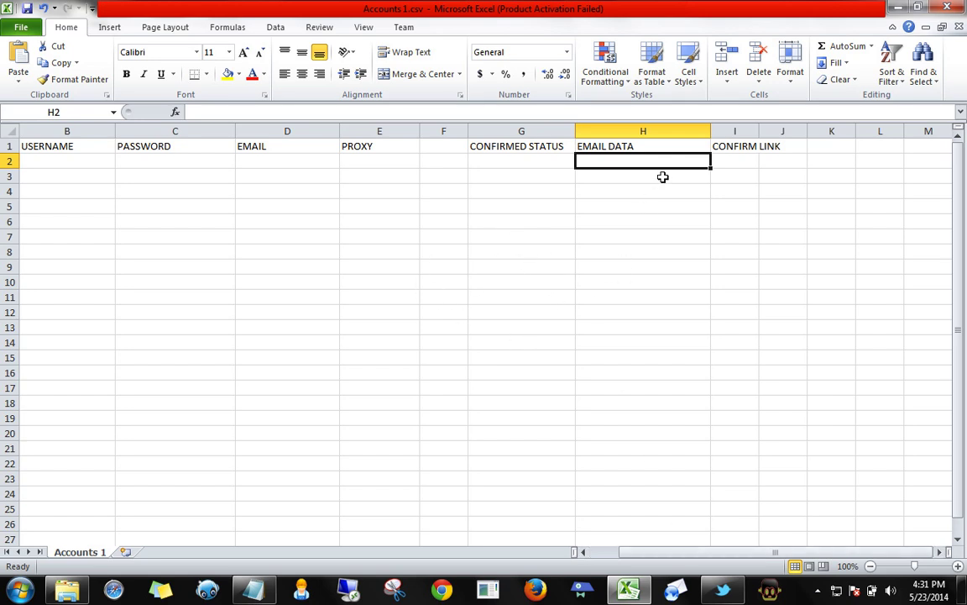
{"action": "left_click_drag", "start_coordinate": [758, 130], "coordinate": [844, 127]}
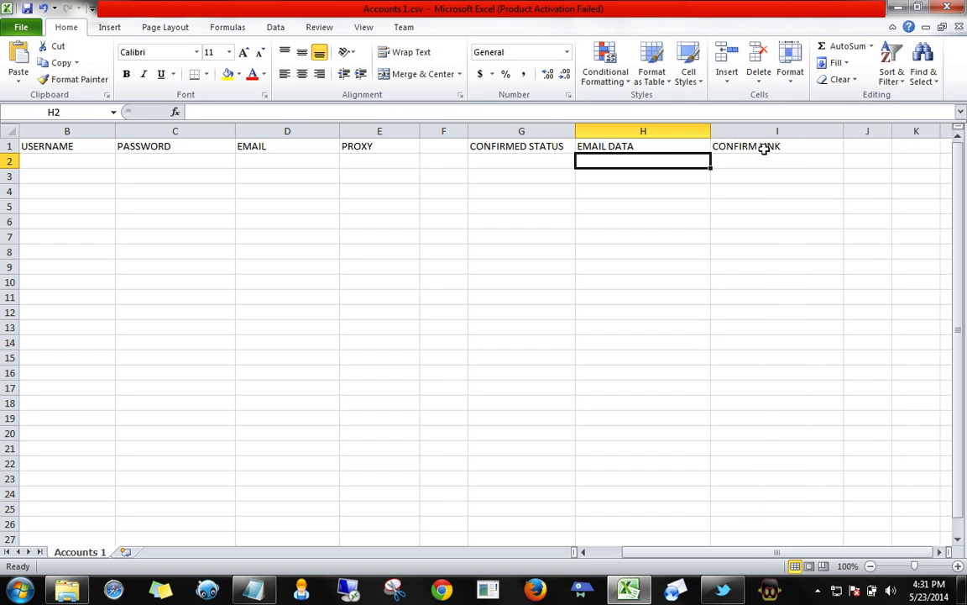
{"action": "left_click", "coordinate": [756, 161]}
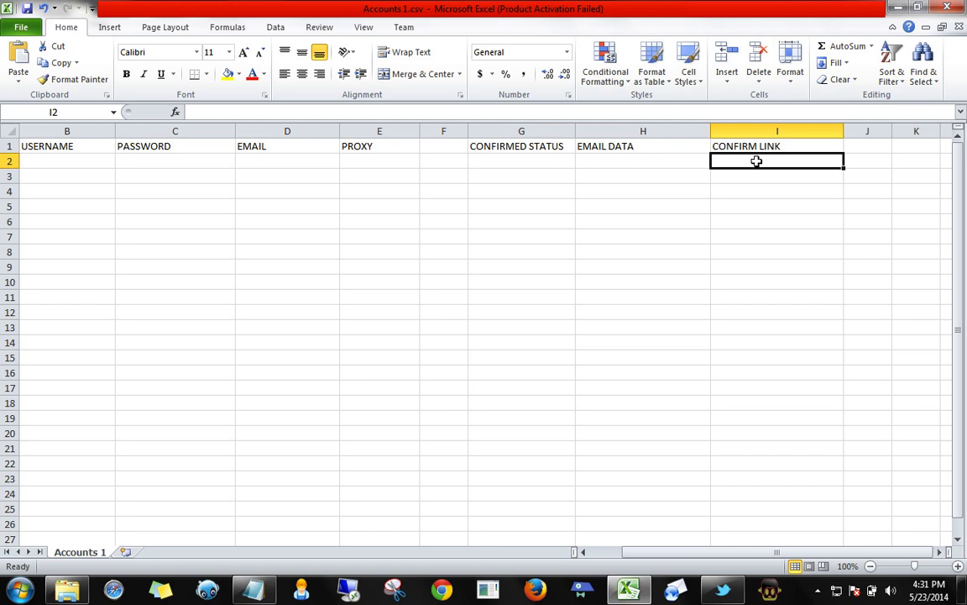
{"action": "left_click", "coordinate": [953, 7]}
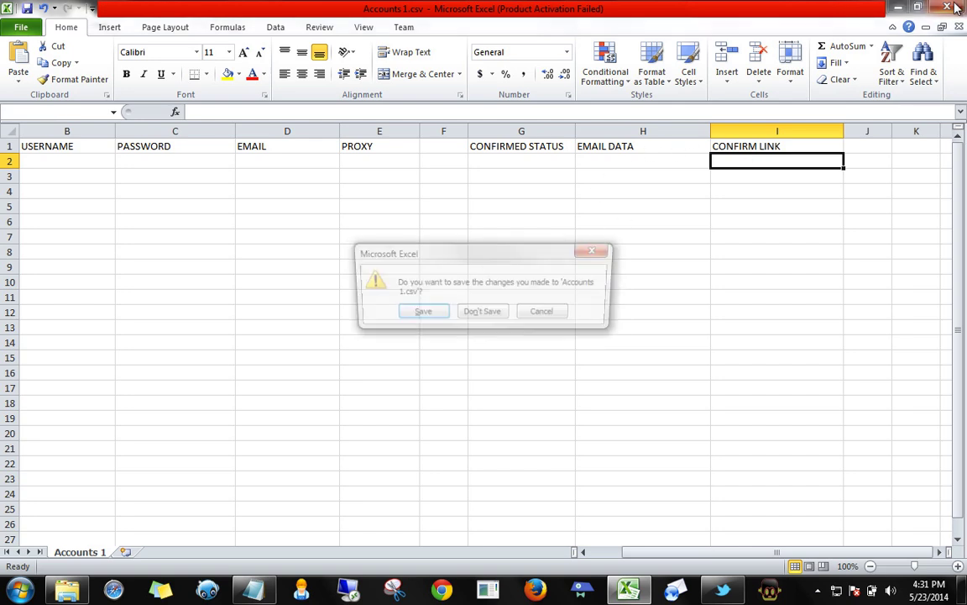
{"action": "left_click", "coordinate": [487, 314]}
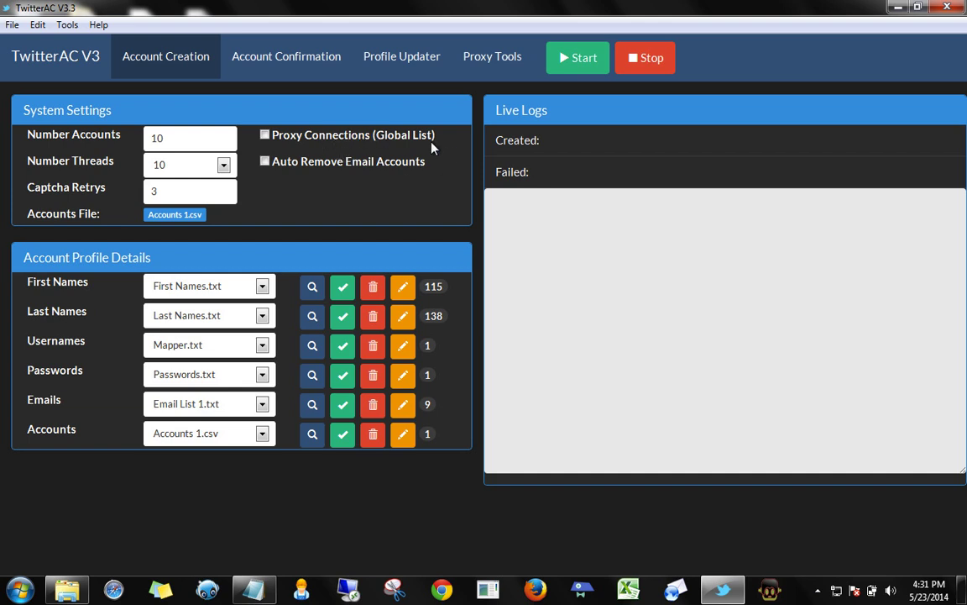
In Proxy Tools, start a new global proxy list named 'My Proxies'
{"action": "left_click", "coordinate": [490, 60]}
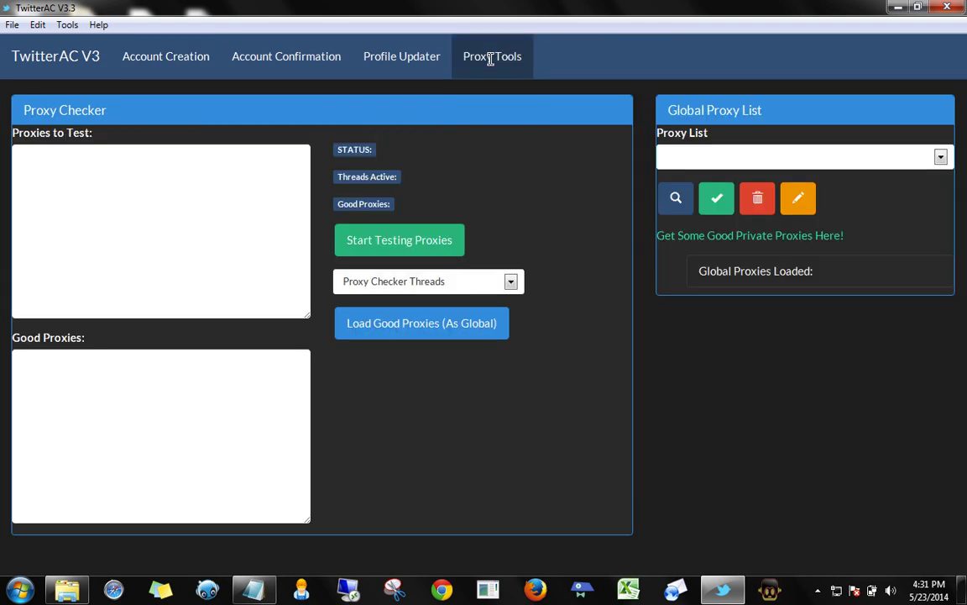
{"action": "left_click", "coordinate": [799, 199]}
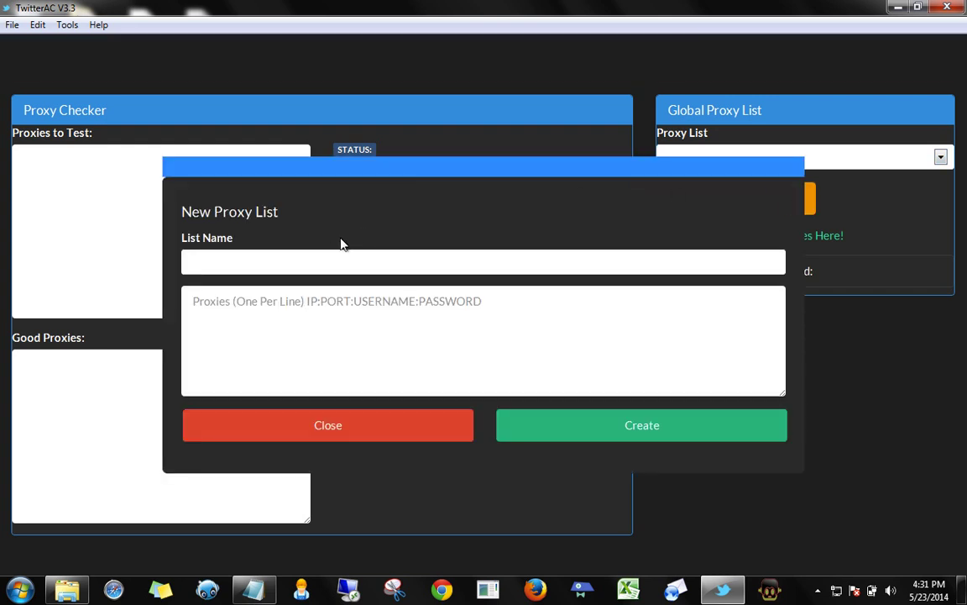
{"action": "type", "text": "Proxies"}
{"action": "left_click", "coordinate": [190, 260]}
{"action": "type", "text": "My"}
{"action": "left_click", "coordinate": [221, 316]}
Copy the eleven proxy lines from Notepad and return to TwitterAC
{"action": "left_click", "coordinate": [254, 589]}
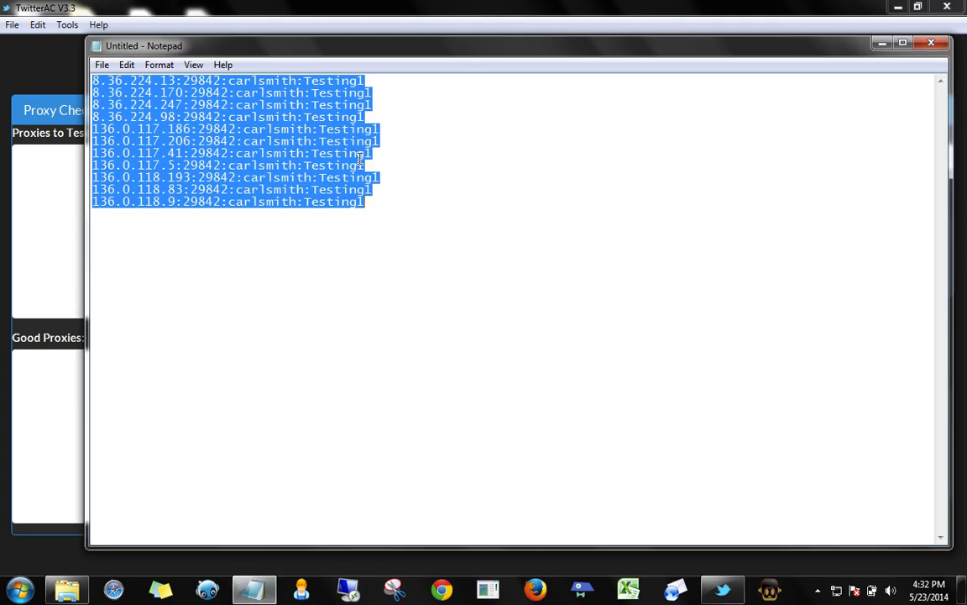
{"action": "left_click", "coordinate": [41, 346]}
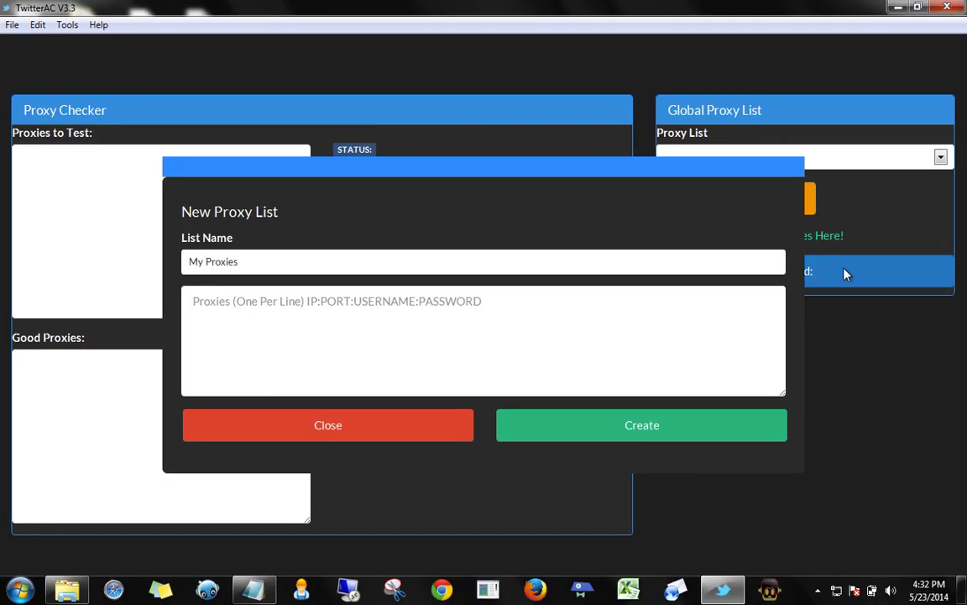
Paste the eleven proxies into the reopened New Proxy List form and create My Proxies
{"action": "left_click", "coordinate": [334, 428]}
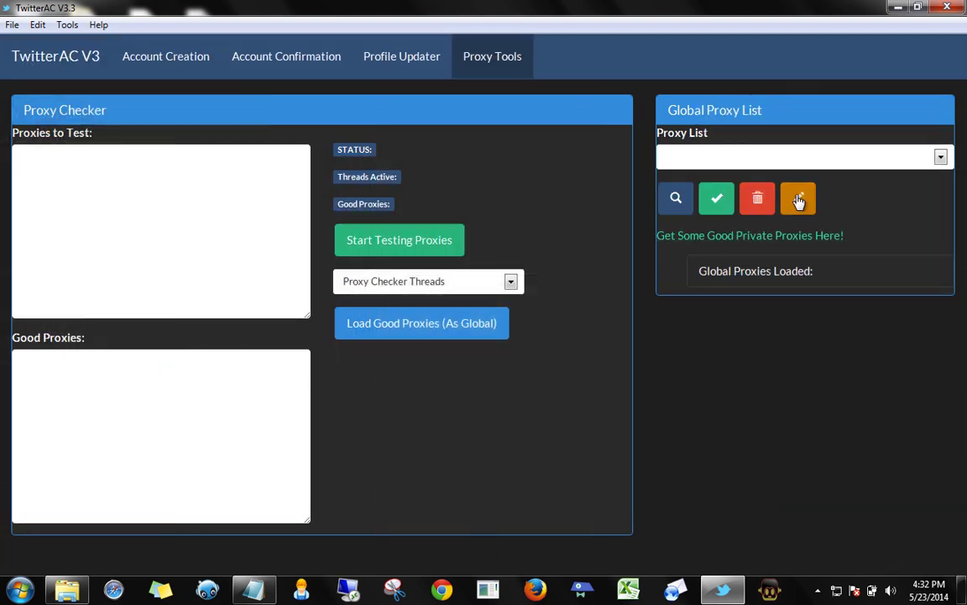
{"action": "left_click", "coordinate": [800, 199]}
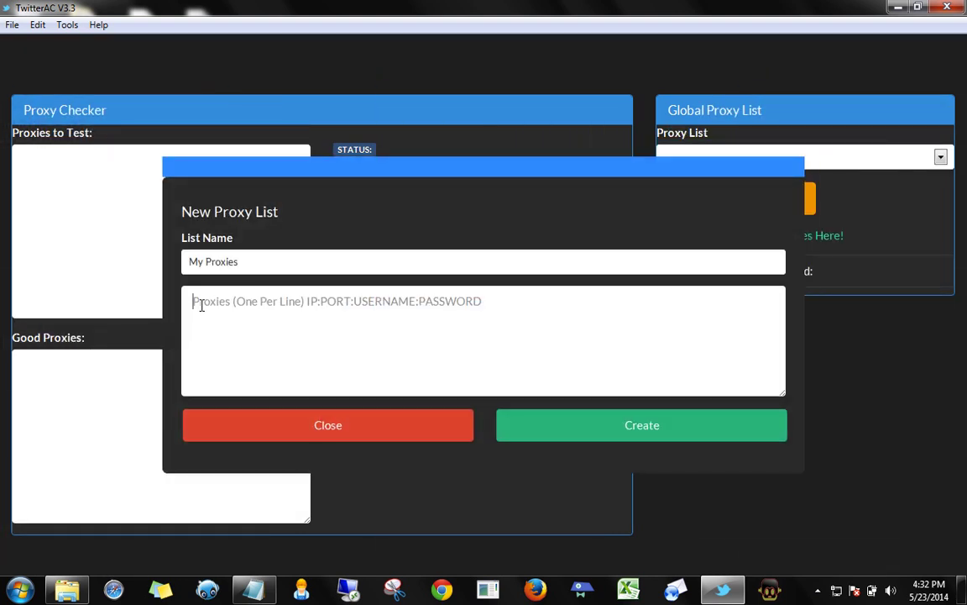
{"action": "scroll", "coordinate": [416, 311], "scroll_direction": "up", "scroll_amount": 2}
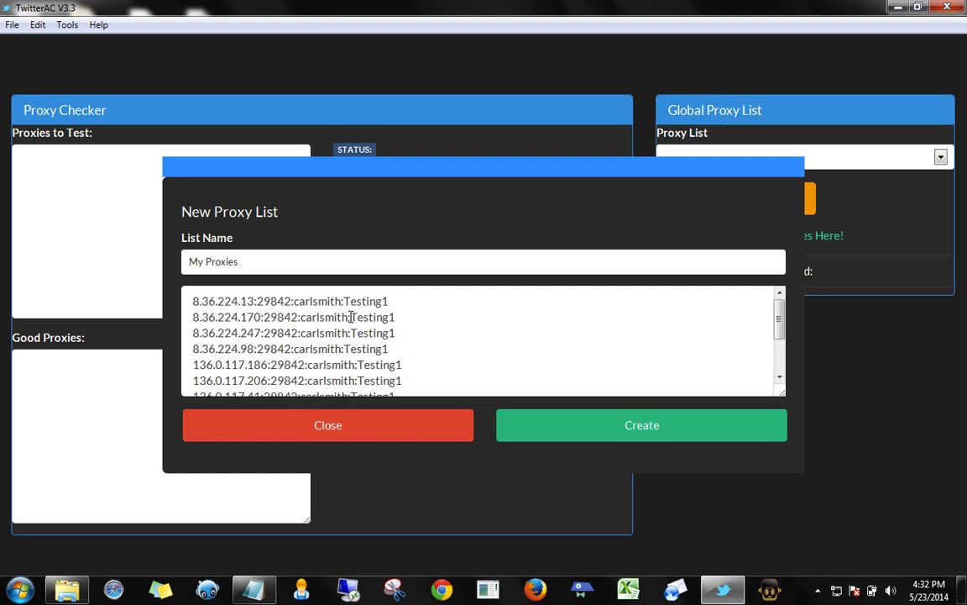
{"action": "left_click_drag", "start_coordinate": [194, 301], "coordinate": [256, 295]}
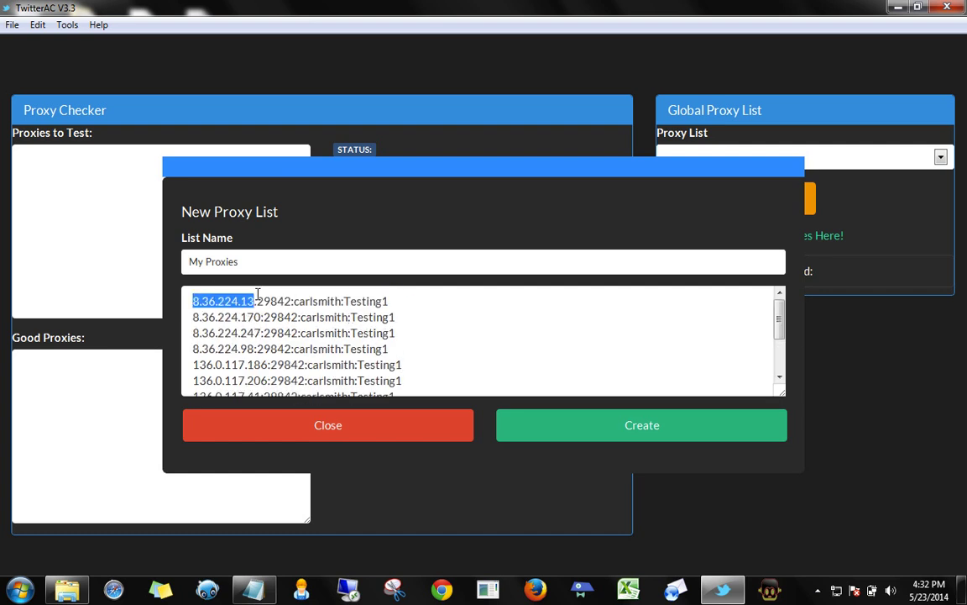
{"action": "left_click", "coordinate": [256, 299]}
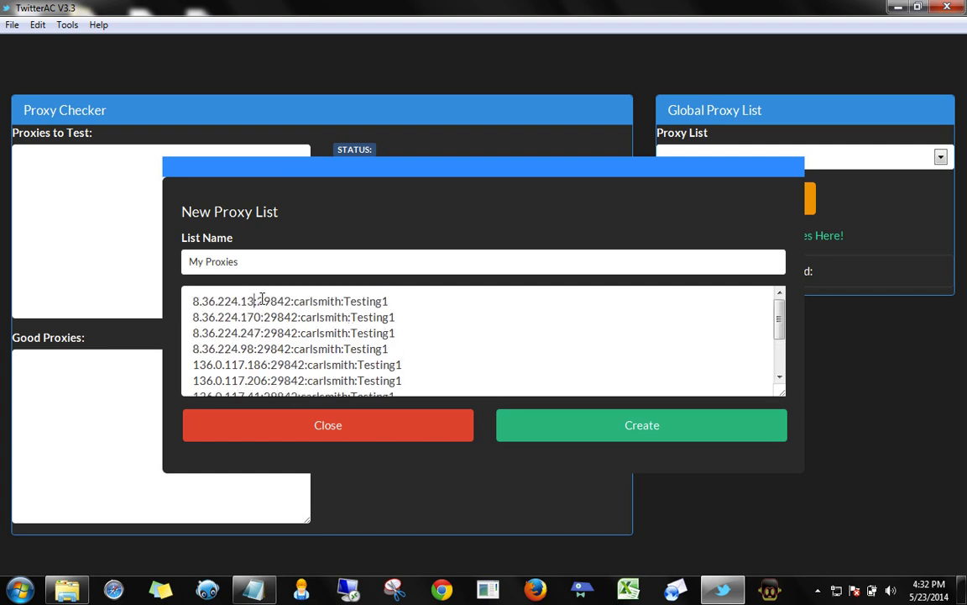
{"action": "left_click_drag", "start_coordinate": [265, 299], "coordinate": [330, 299]}
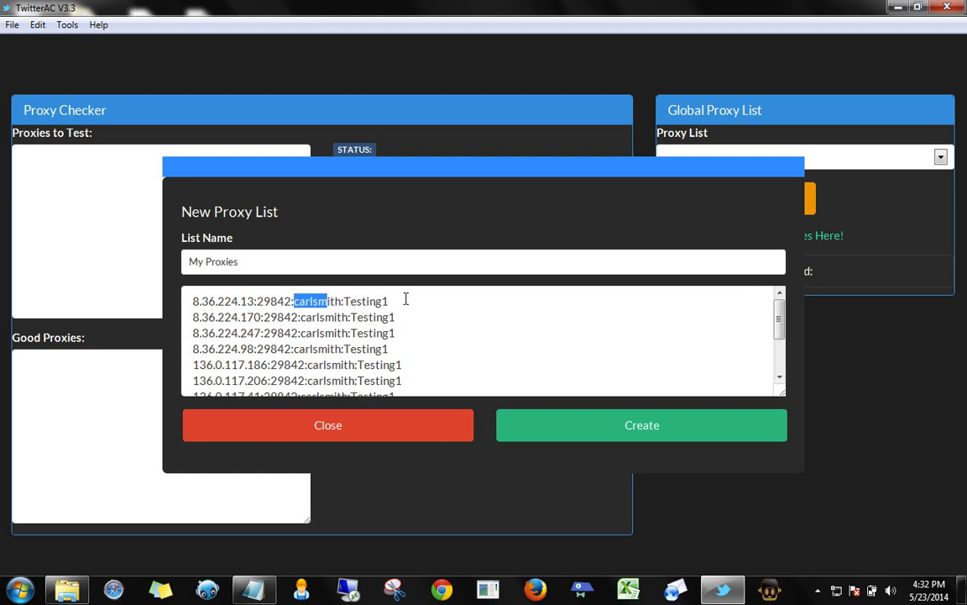
{"action": "scroll", "coordinate": [447, 380], "scroll_direction": "down", "scroll_amount": 1}
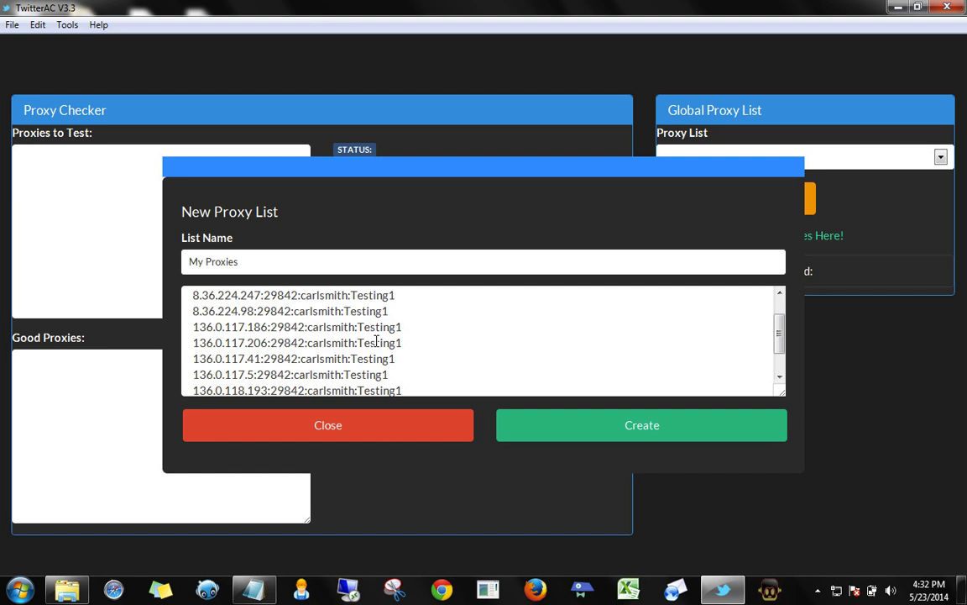
{"action": "left_click", "coordinate": [594, 446]}
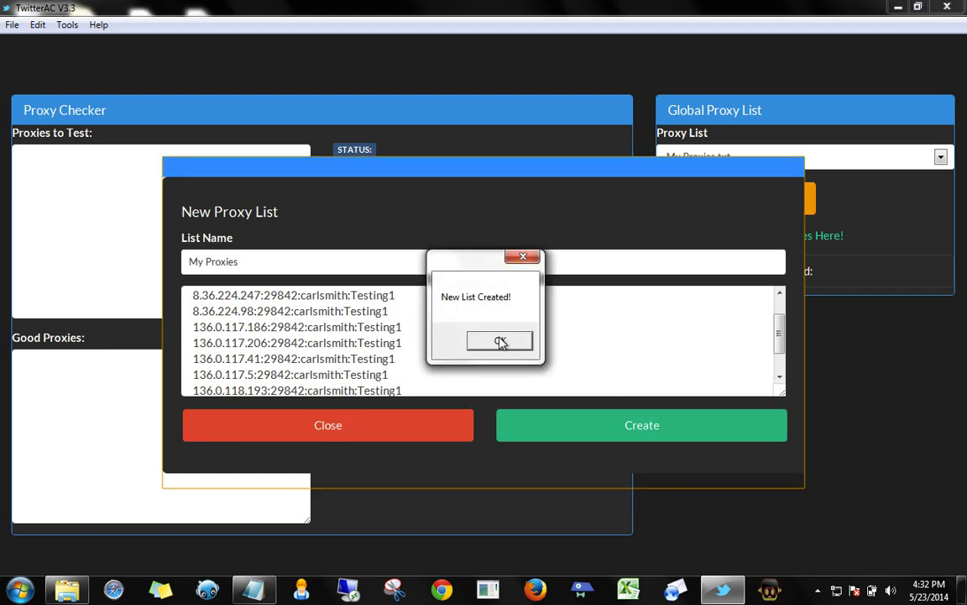
{"action": "left_click", "coordinate": [500, 341]}
Select My Proxies.txt in the Proxy List dropdown and load it, giving 11 global proxies
{"action": "left_click", "coordinate": [355, 430]}
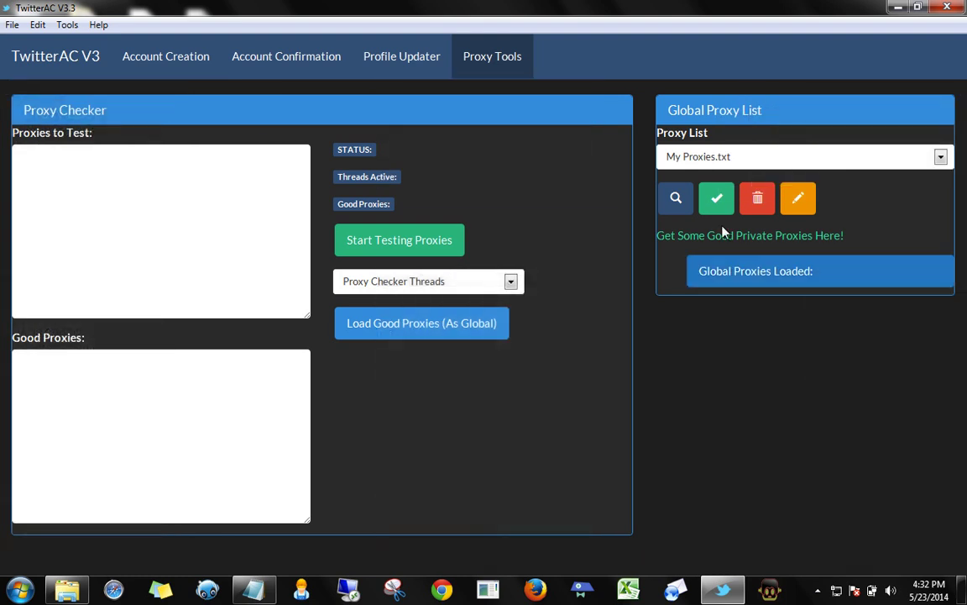
{"action": "left_click", "coordinate": [767, 158]}
{"action": "left_click", "coordinate": [701, 179]}
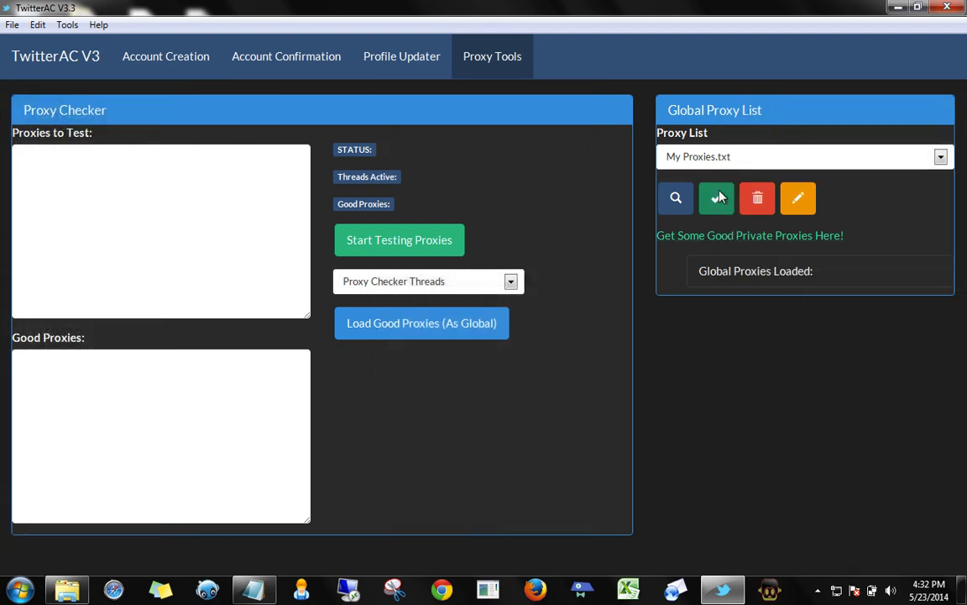
{"action": "left_click", "coordinate": [719, 199]}
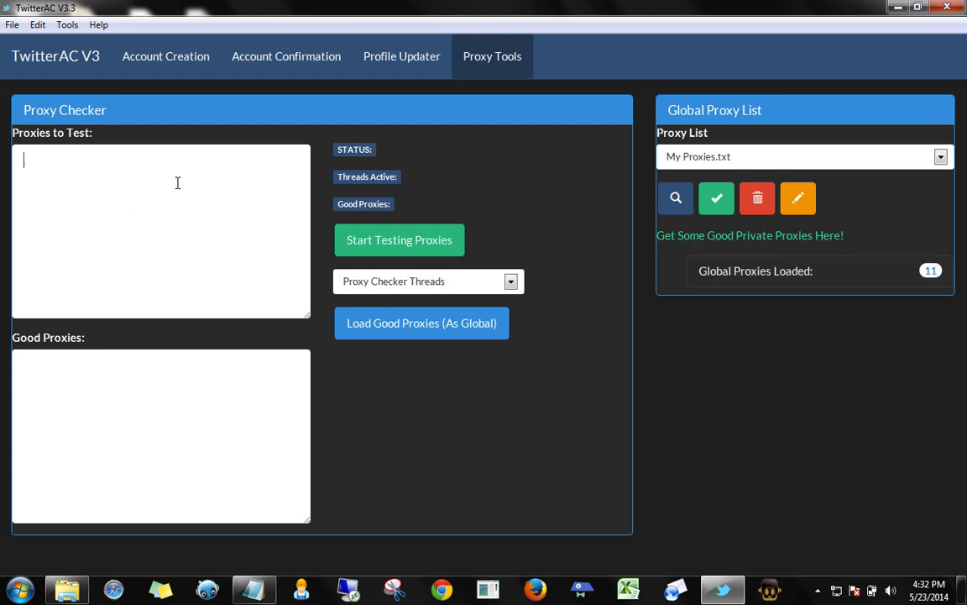
Paste the proxies into Proxies to Test and set Proxy Checker Threads to 11
{"action": "key", "text": "ctrl+v"}
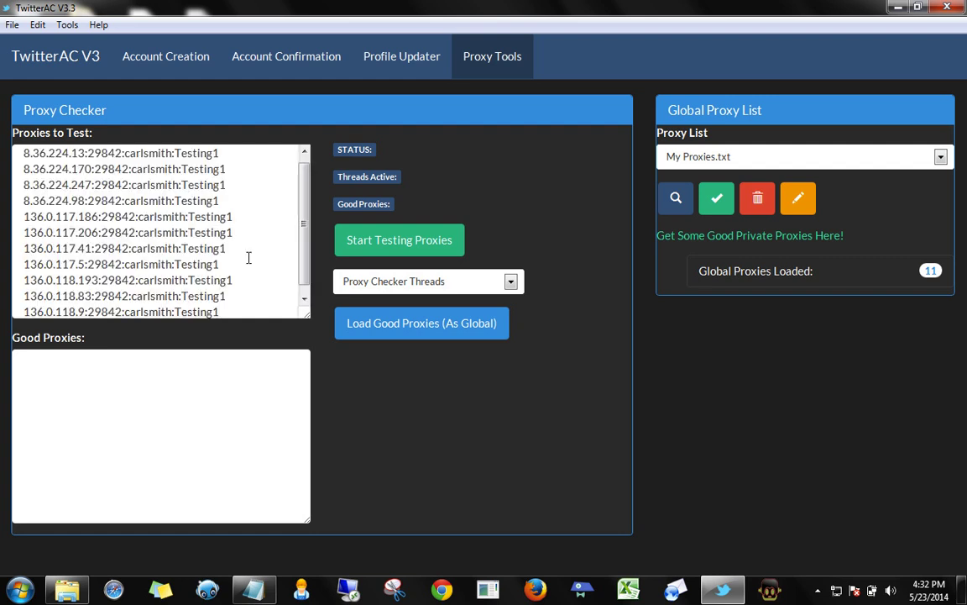
{"action": "scroll", "coordinate": [249, 257], "scroll_direction": "down", "scroll_amount": 1}
{"action": "left_click", "coordinate": [512, 282]}
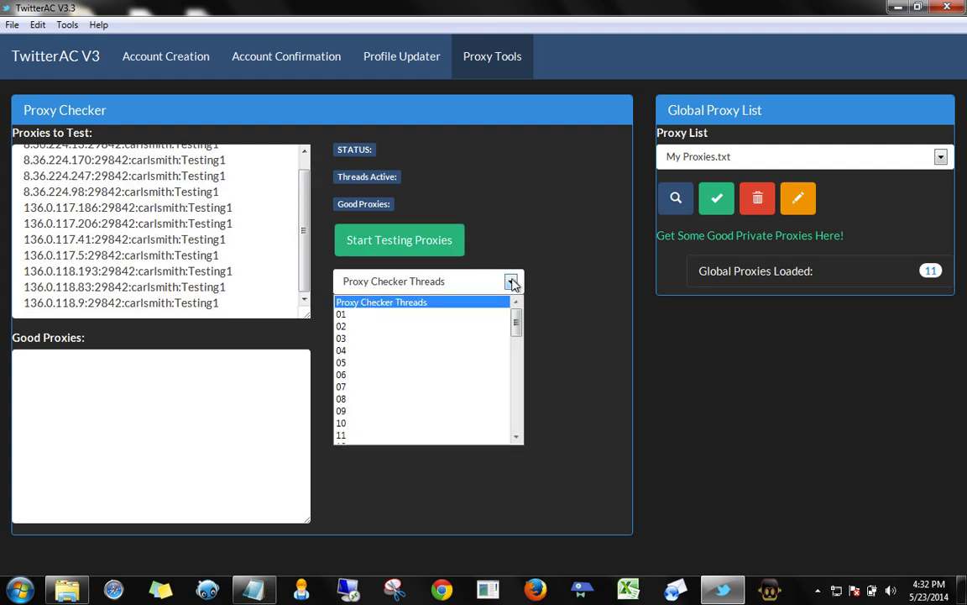
{"action": "scroll", "coordinate": [443, 371], "scroll_direction": "down", "scroll_amount": 13}
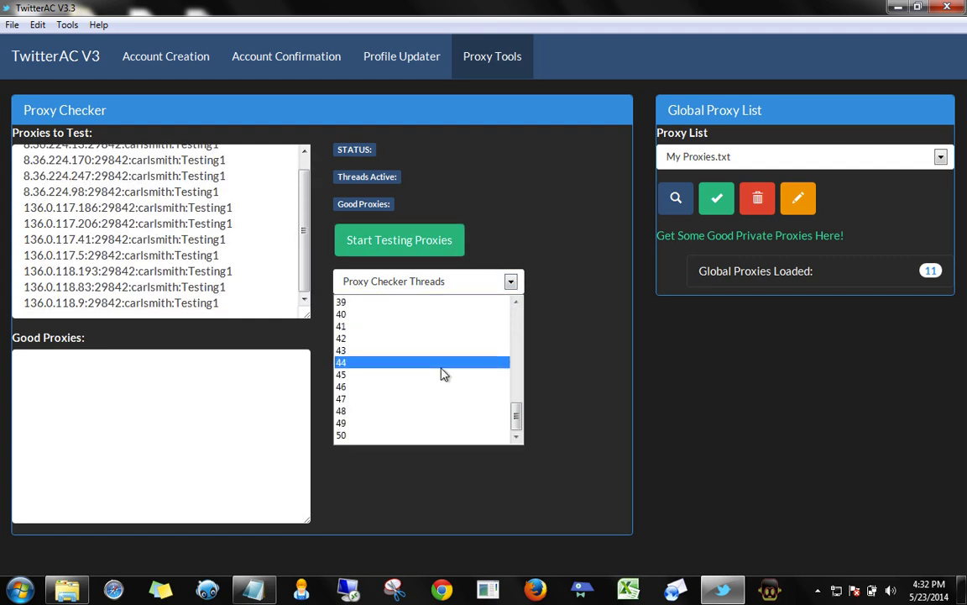
{"action": "left_click", "coordinate": [576, 338]}
{"action": "left_click", "coordinate": [511, 281]}
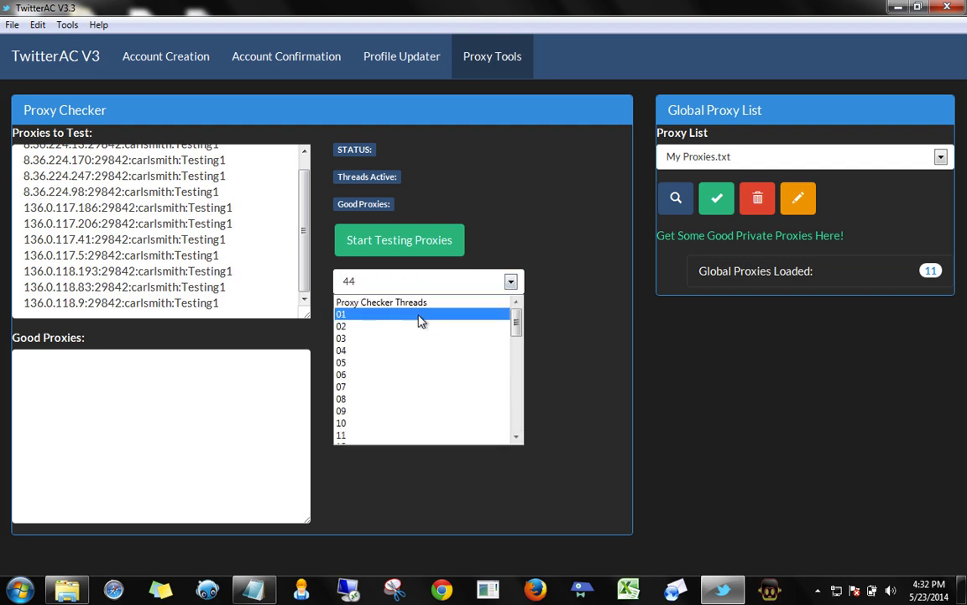
{"action": "left_click", "coordinate": [352, 438]}
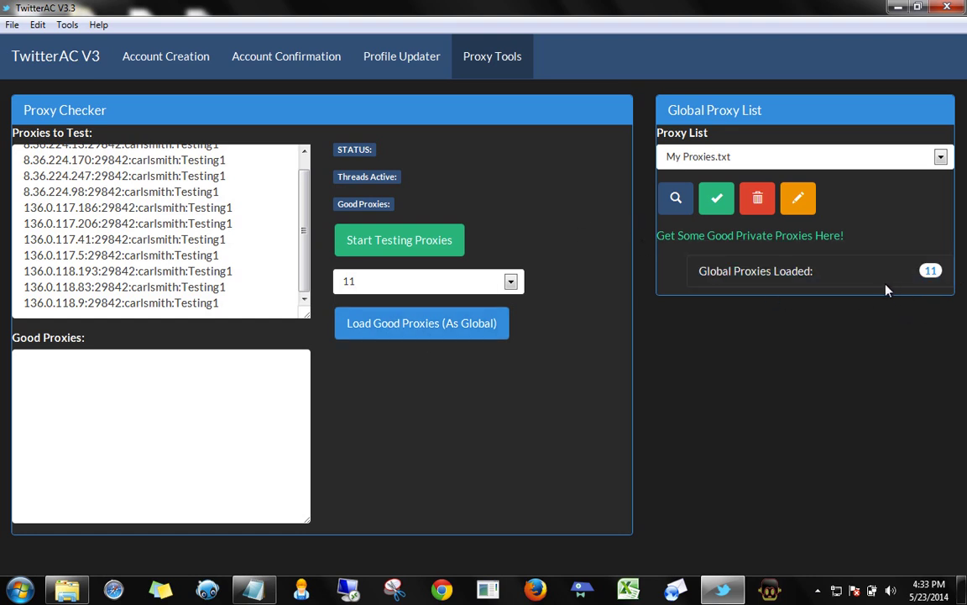
Run the proxy test so all 11 proxies pass into Good Proxies
{"action": "left_click", "coordinate": [91, 404]}
{"action": "left_click", "coordinate": [384, 242]}
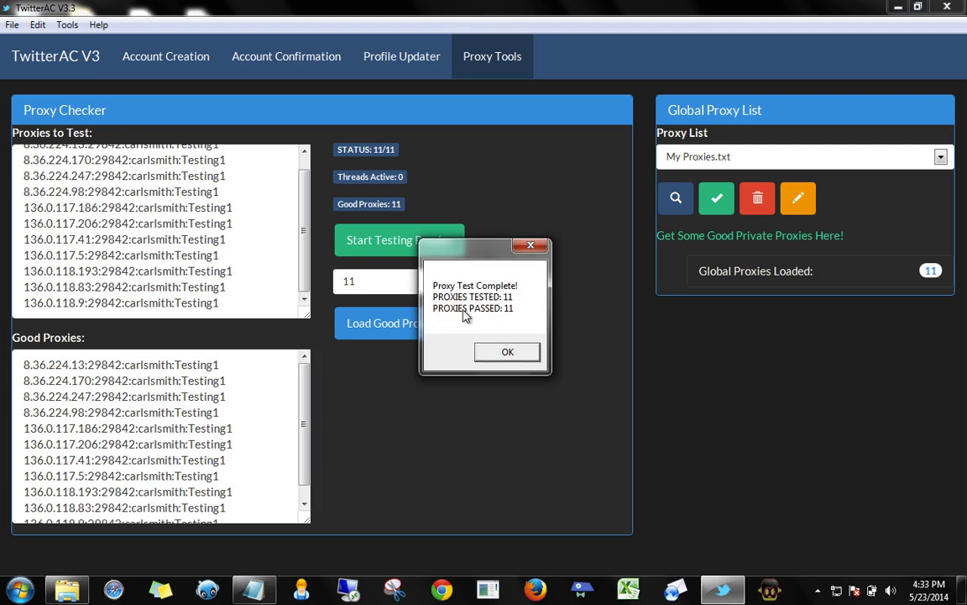
{"action": "left_click", "coordinate": [507, 351]}
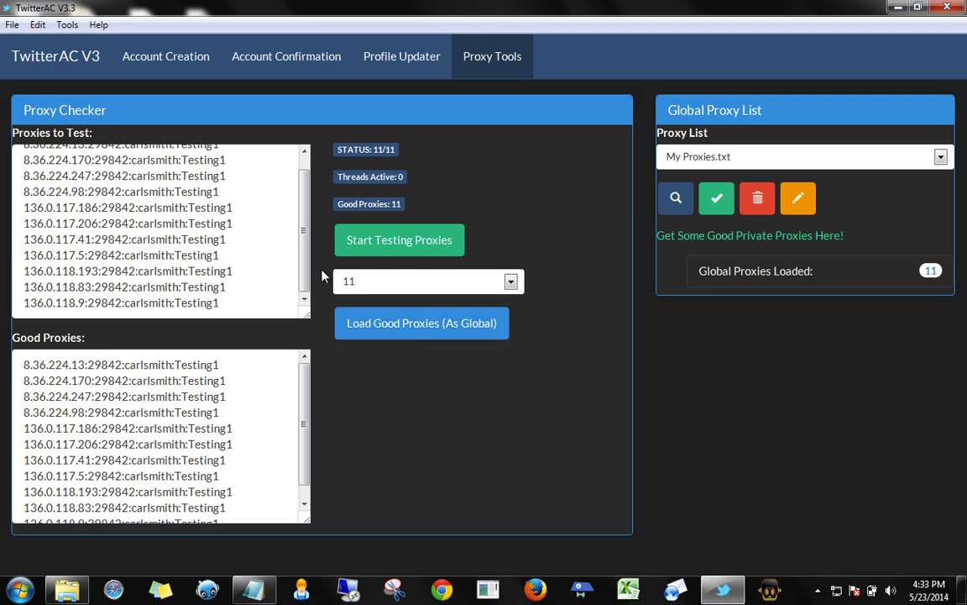
{"action": "scroll", "coordinate": [304, 187], "scroll_direction": "up", "scroll_amount": 1}
{"action": "scroll", "coordinate": [304, 187], "scroll_direction": "down", "scroll_amount": 1}
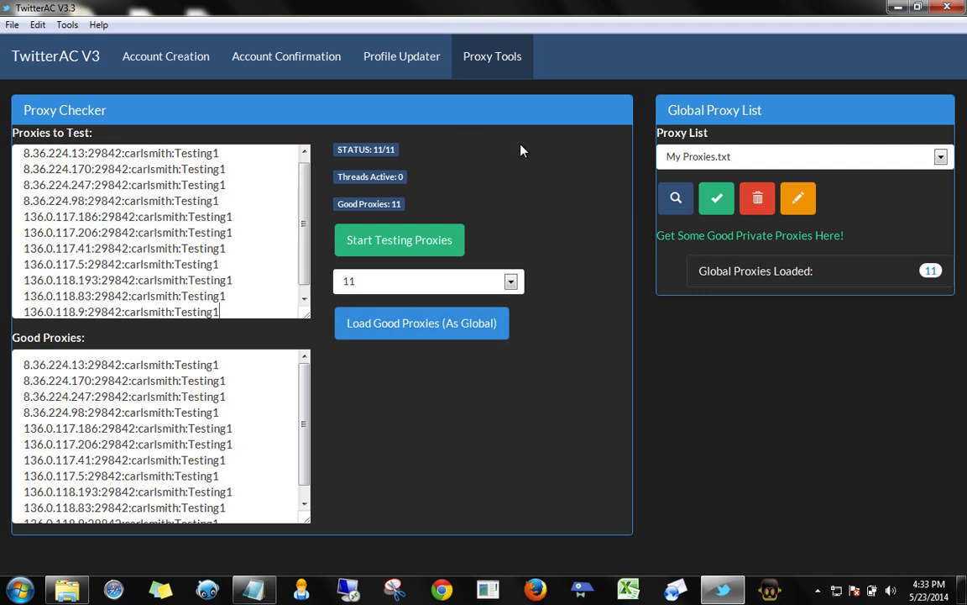
On Account Creation, enable Proxy Connections (Global List) and Auto Remove Email Accounts
{"action": "left_click", "coordinate": [175, 59]}
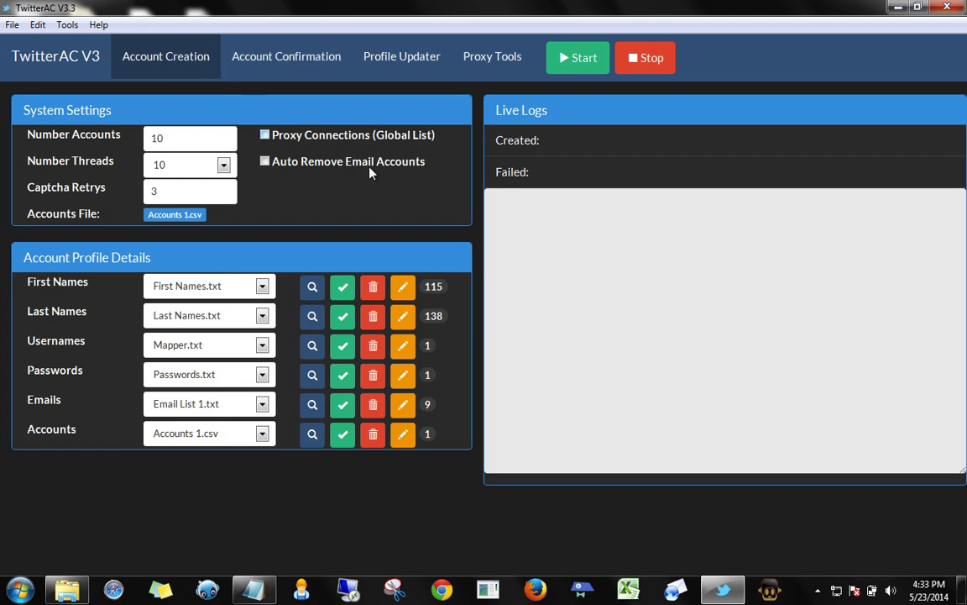
{"action": "left_click", "coordinate": [266, 137]}
{"action": "left_click", "coordinate": [404, 407]}
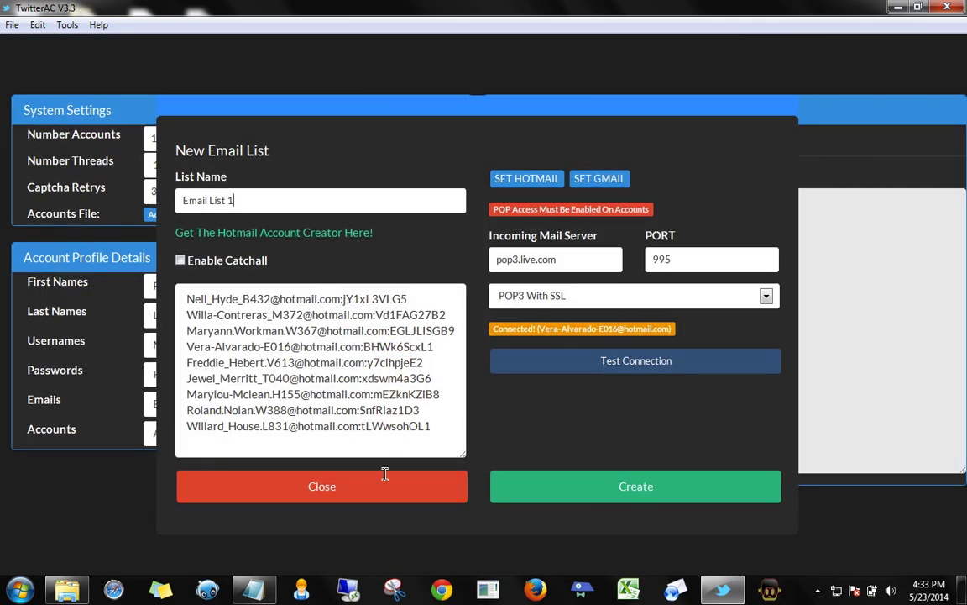
{"action": "left_click", "coordinate": [378, 493]}
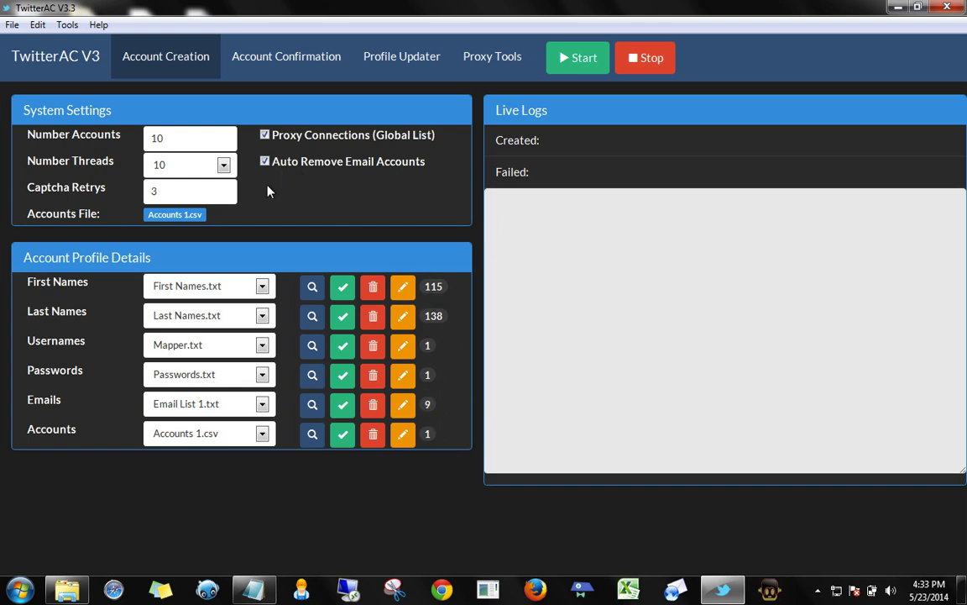
{"action": "left_click_drag", "start_coordinate": [146, 215], "coordinate": [206, 215]}
Change Number Accounts from 10 to 9 and set Number Threads to 09
{"action": "left_click", "coordinate": [223, 222]}
{"action": "left_click", "coordinate": [224, 165]}
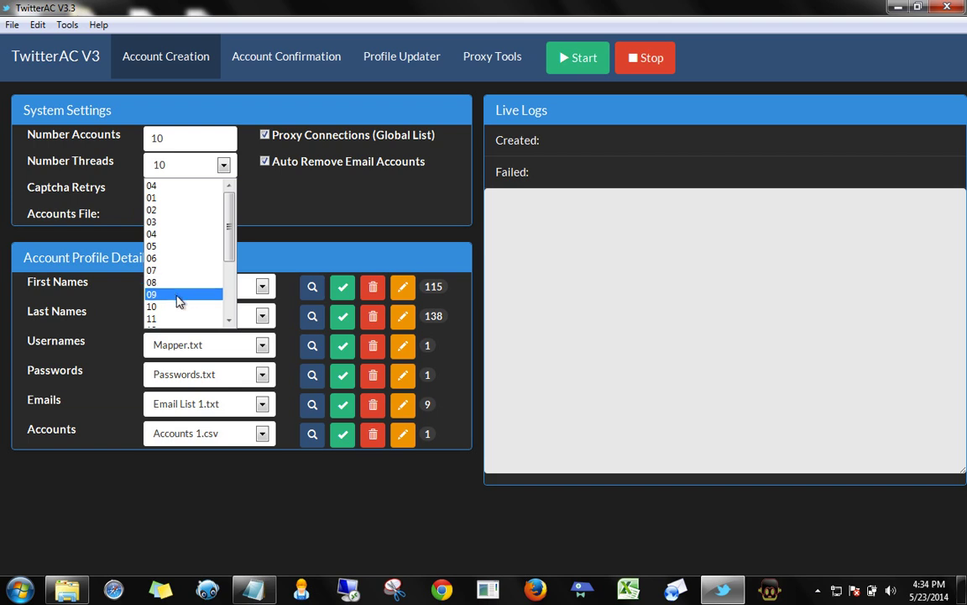
{"action": "left_click", "coordinate": [358, 225]}
{"action": "left_click_drag", "start_coordinate": [193, 139], "coordinate": [60, 134]}
{"action": "type", "text": "9"}
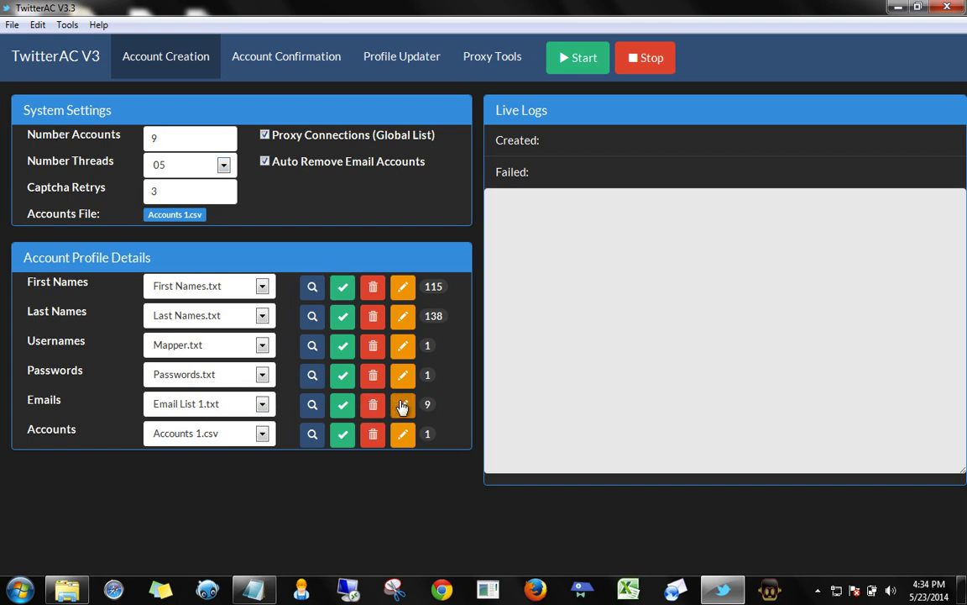
{"action": "left_click", "coordinate": [223, 164]}
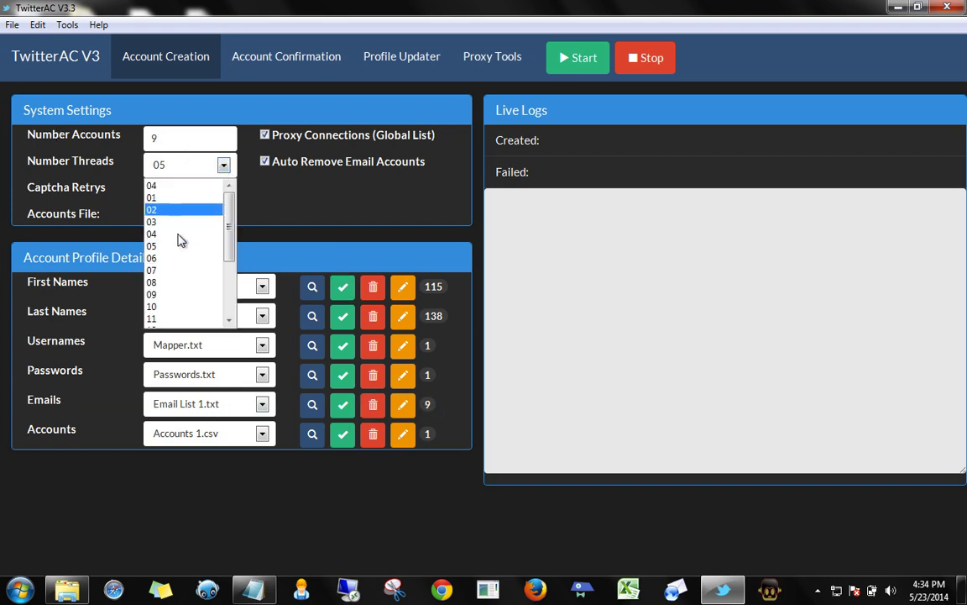
{"action": "left_click", "coordinate": [155, 294]}
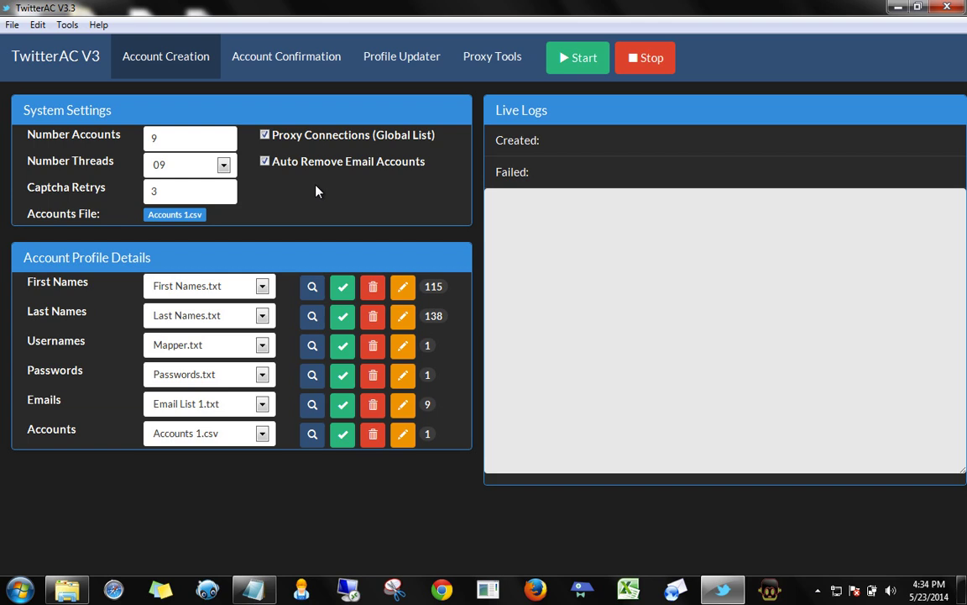
Start the account creation run and scroll the Live Logs sideways to read the signup and captcha lines
{"action": "left_click", "coordinate": [571, 65]}
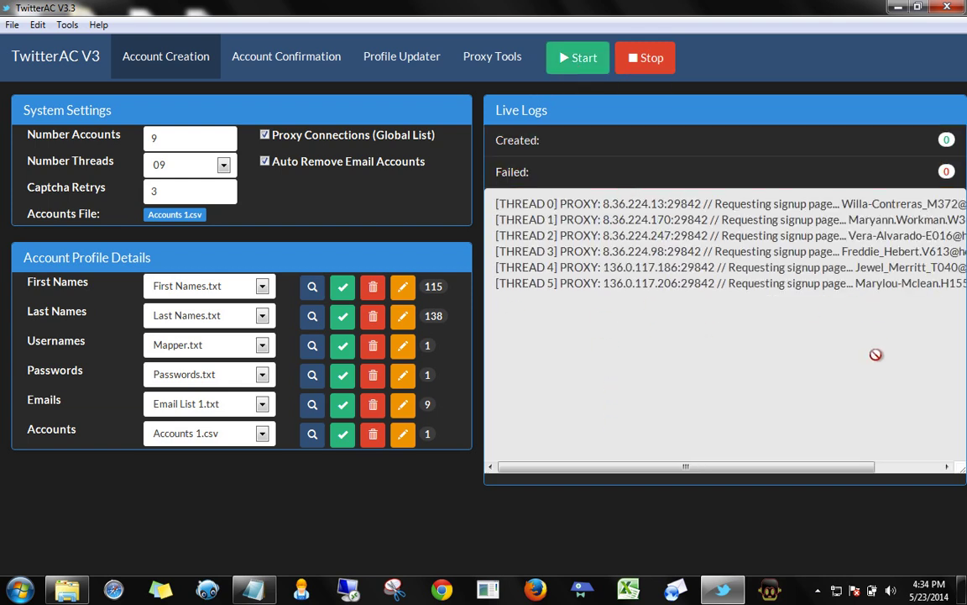
{"action": "left_click_drag", "start_coordinate": [694, 466], "coordinate": [798, 453]}
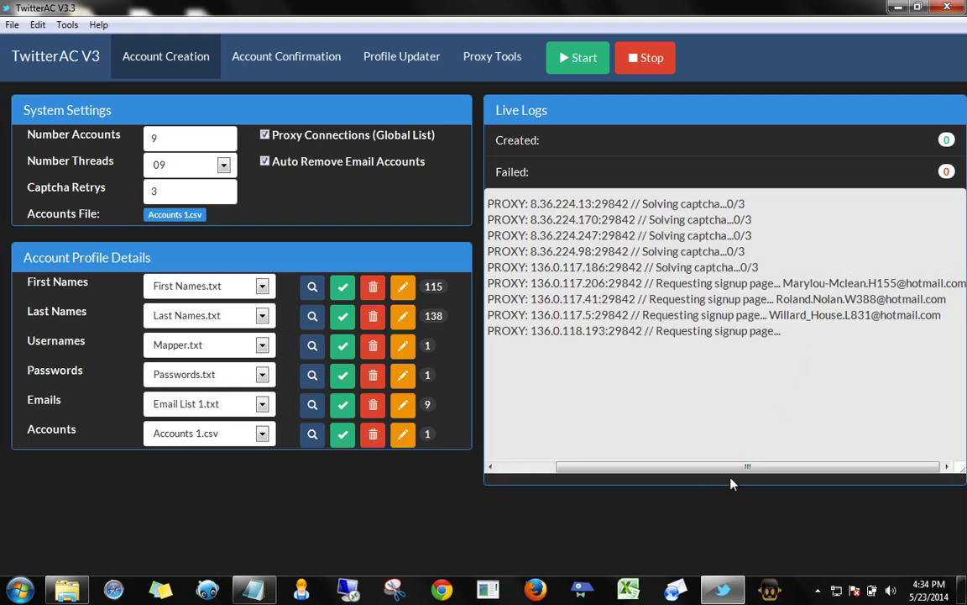
{"action": "left_click_drag", "start_coordinate": [736, 466], "coordinate": [611, 466]}
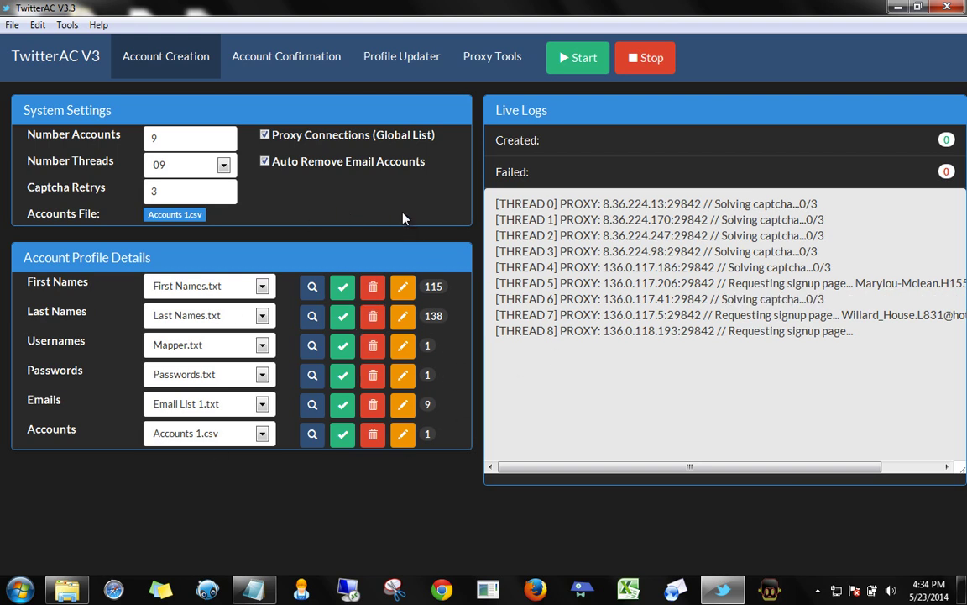
Review the CAPTCHA Service Accounts list and its addable services, then close the window
{"action": "left_click", "coordinate": [67, 25]}
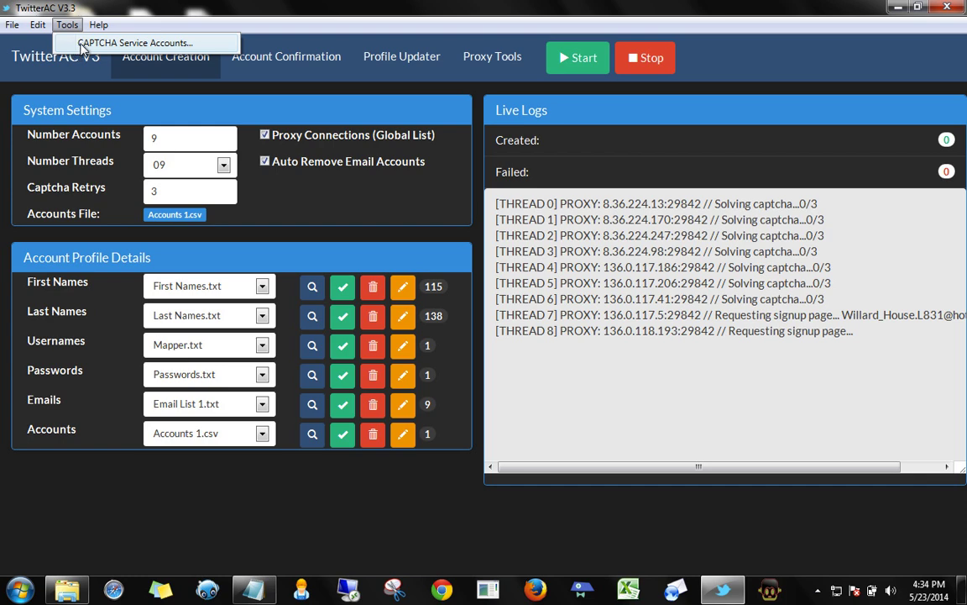
{"action": "left_click", "coordinate": [90, 43]}
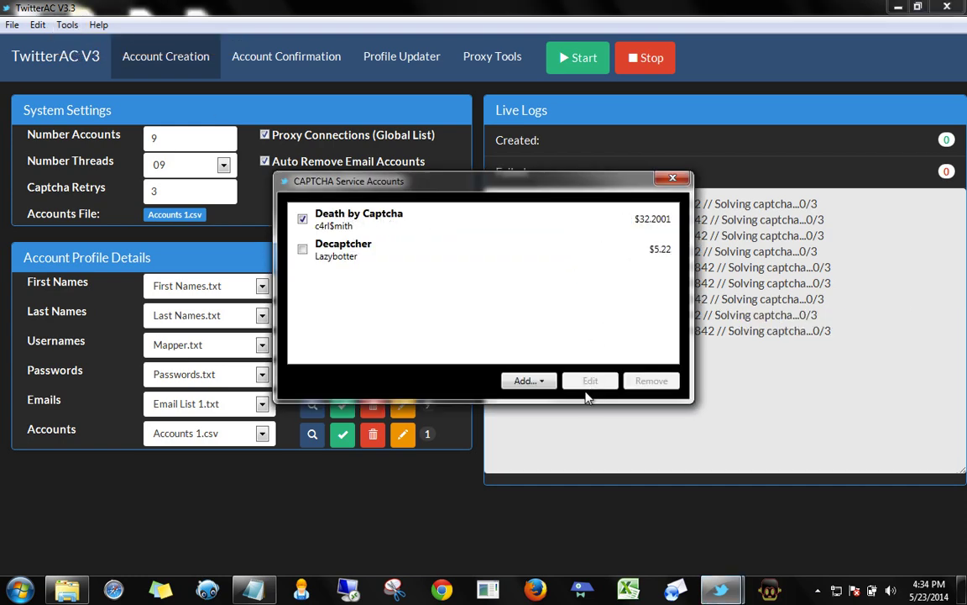
{"action": "left_click", "coordinate": [541, 382]}
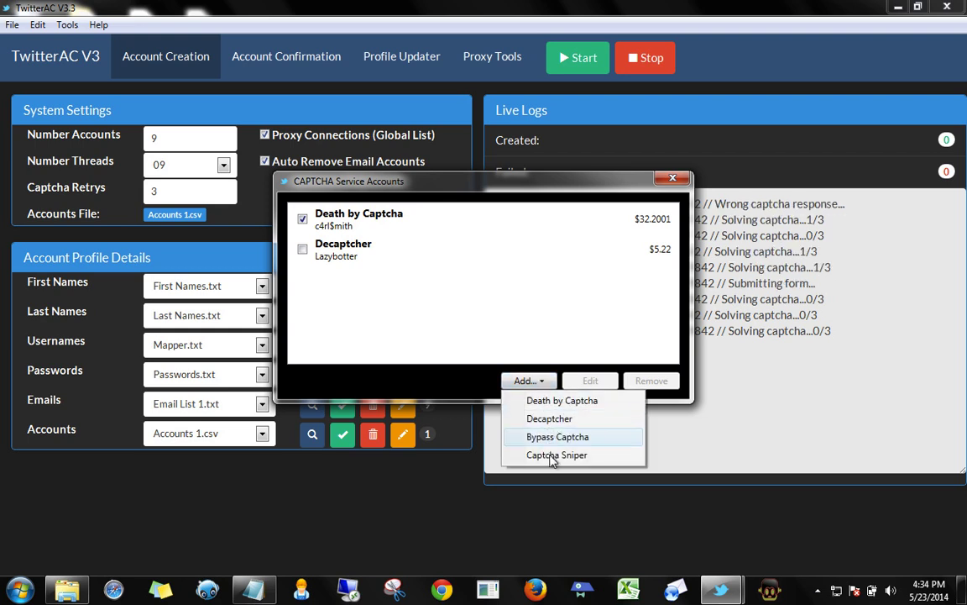
{"action": "left_click", "coordinate": [681, 181]}
{"action": "left_click", "coordinate": [659, 181]}
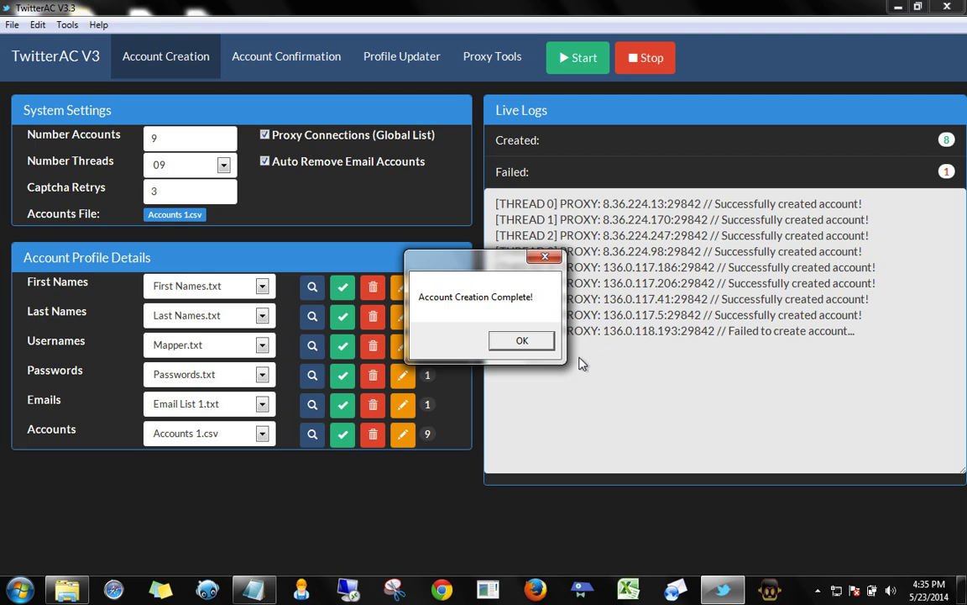
Dismiss the completion notice, glance at Account Confirmation, return to results, and switch to iShowU
{"action": "left_click", "coordinate": [522, 340]}
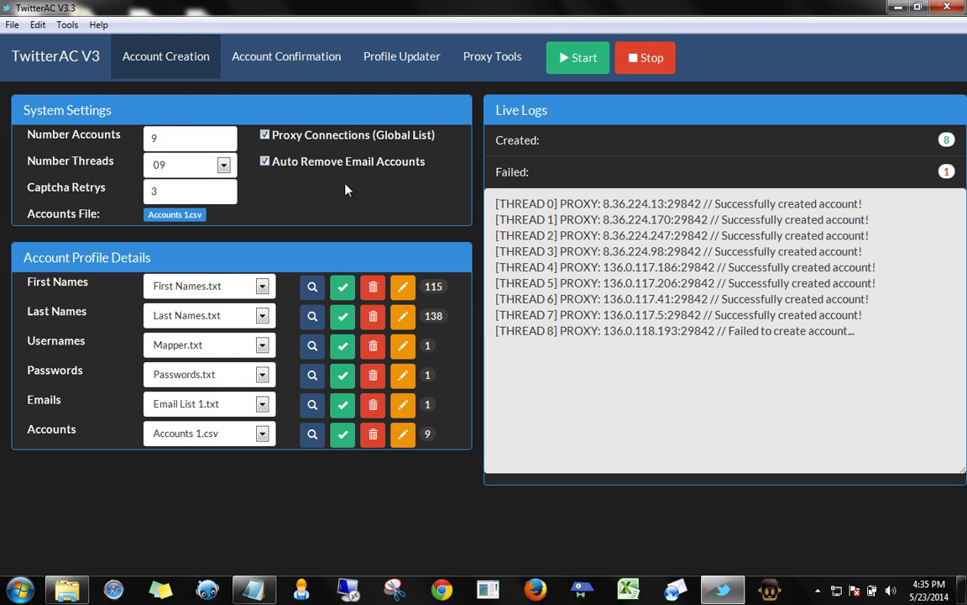
{"action": "left_click", "coordinate": [276, 54]}
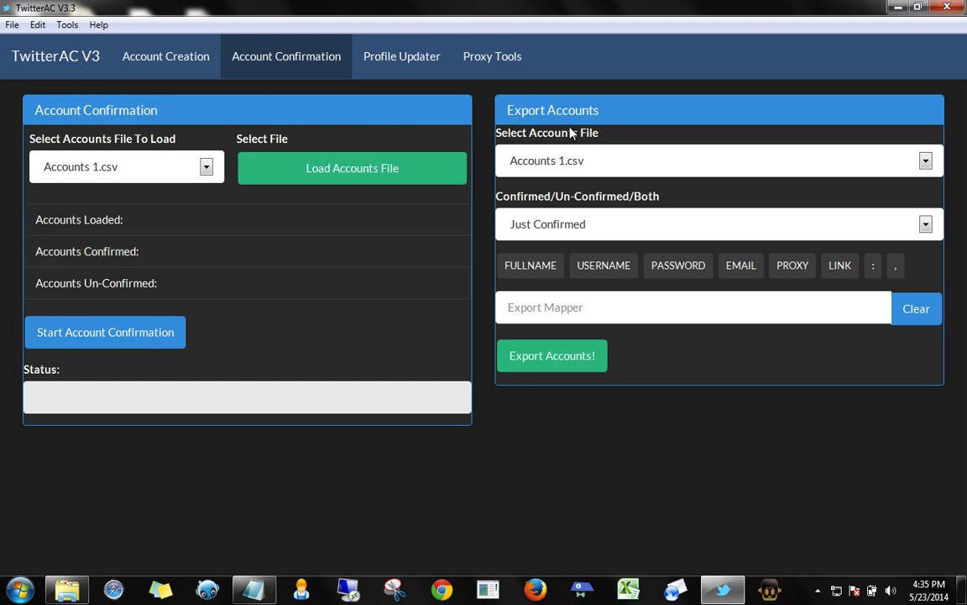
{"action": "left_click", "coordinate": [151, 64]}
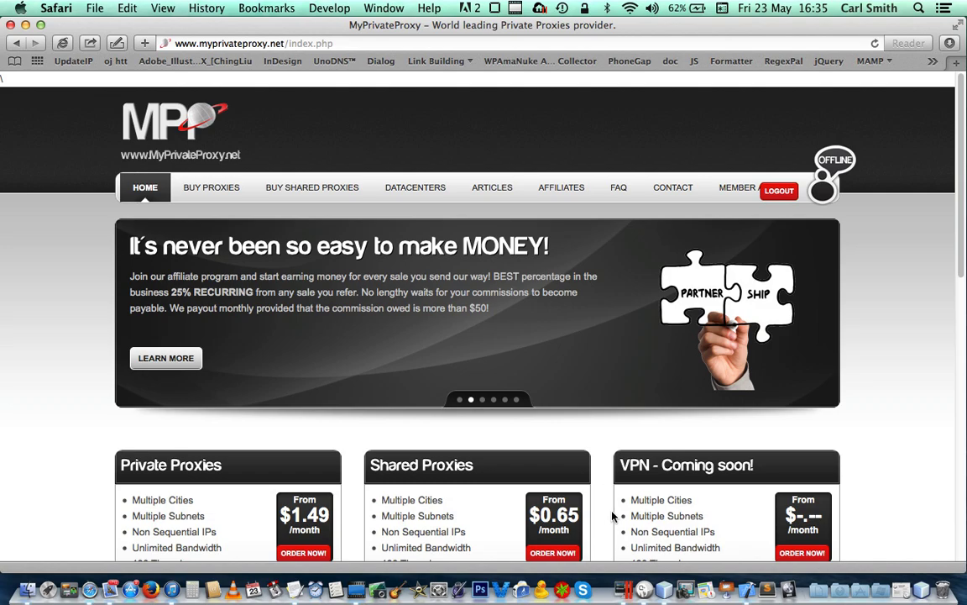
{"action": "key", "text": "ctrl+Up"}
{"action": "left_click", "coordinate": [211, 329]}
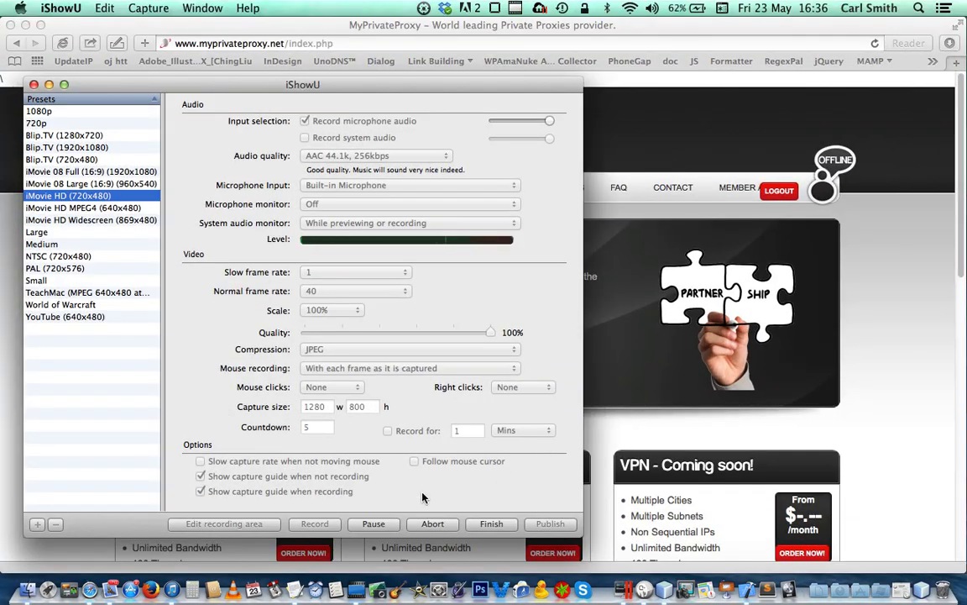